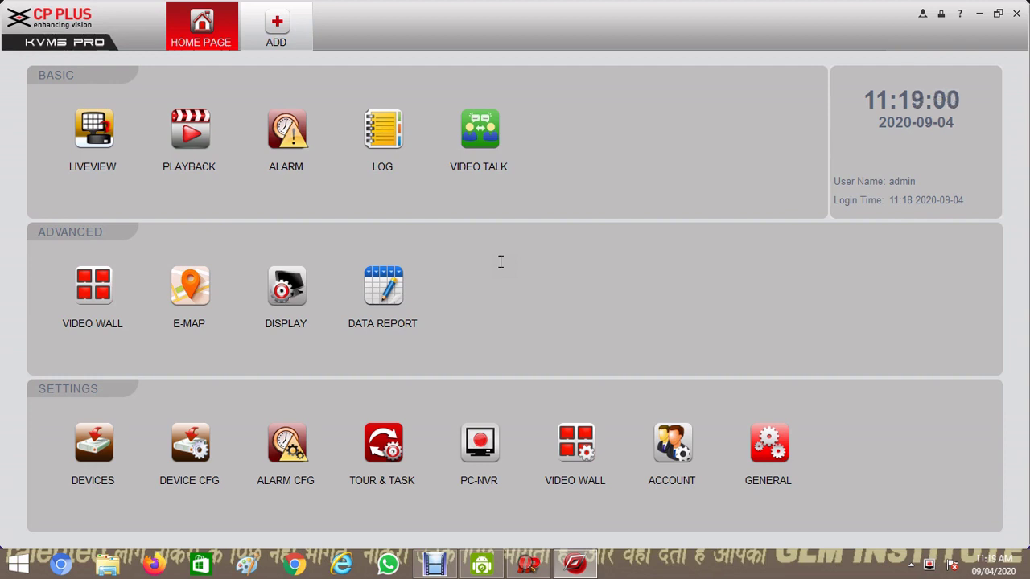
# Delete the 192.168.0.10 DVR and the abc PC-NVR, then add the discovered DVR 192.168.0.5
pyautogui.click(105, 448)
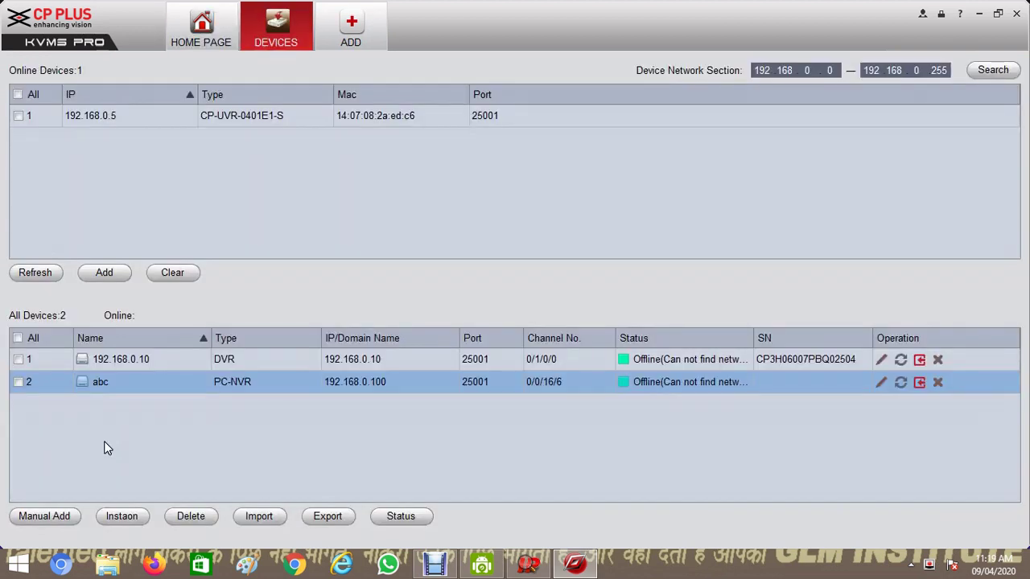
pyautogui.click(938, 361)
pyautogui.click(508, 288)
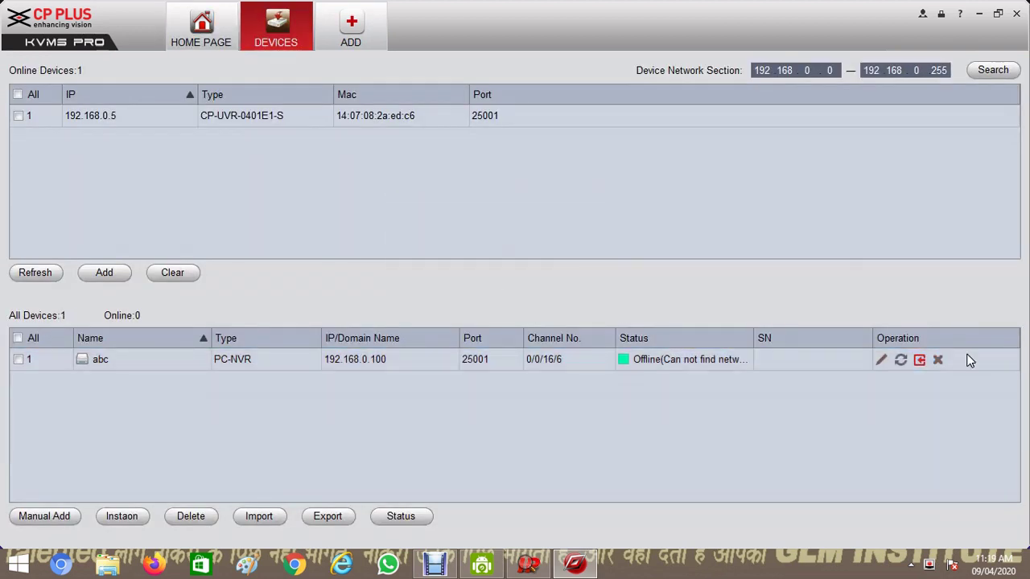
pyautogui.click(938, 360)
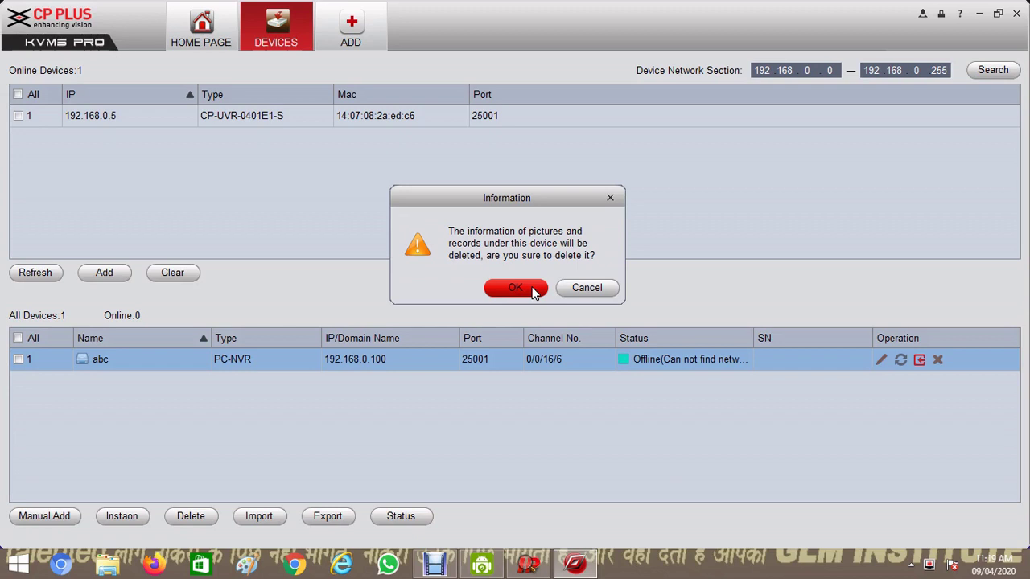
pyautogui.click(531, 289)
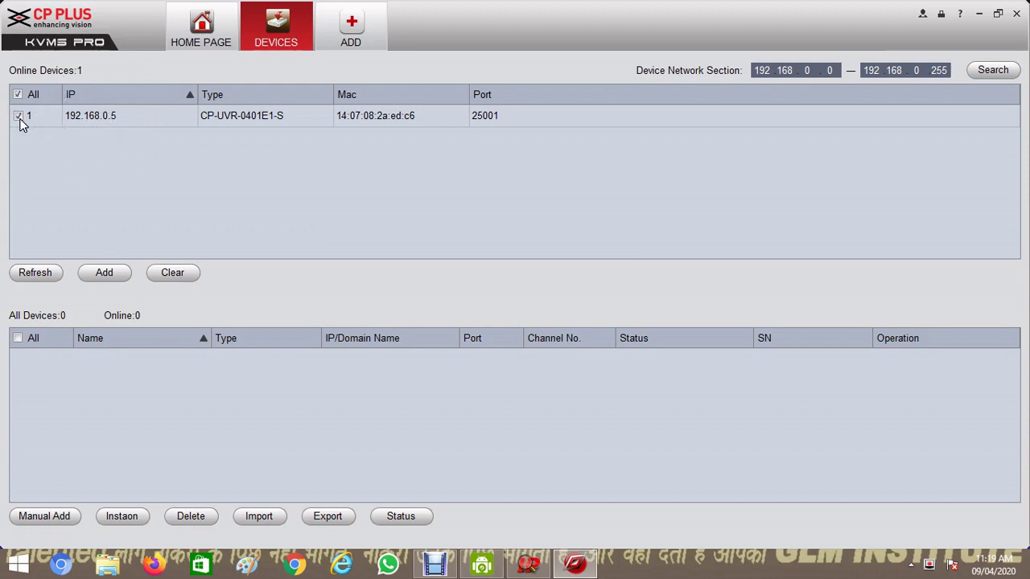
pyautogui.click(115, 277)
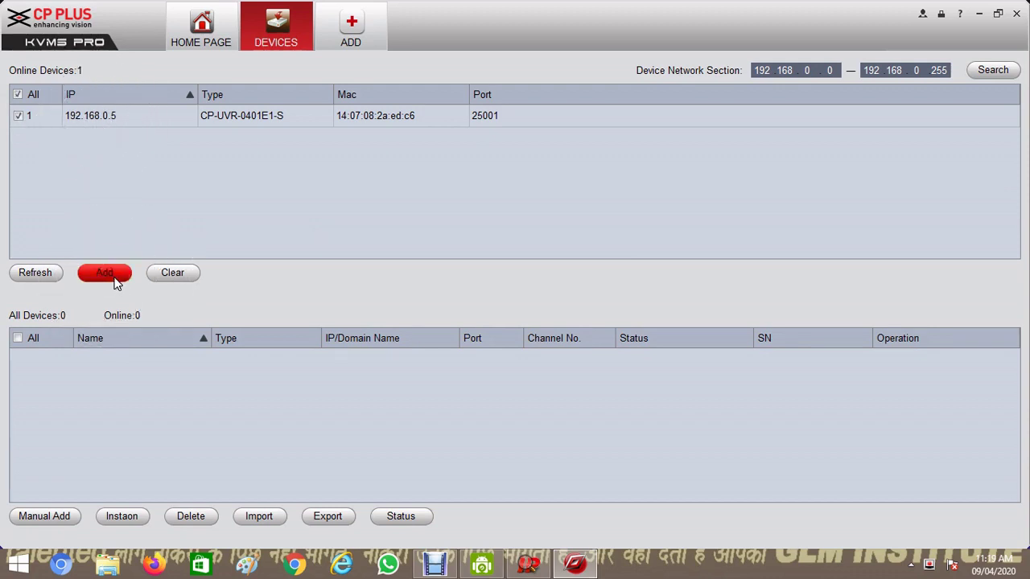
pyautogui.click(516, 288)
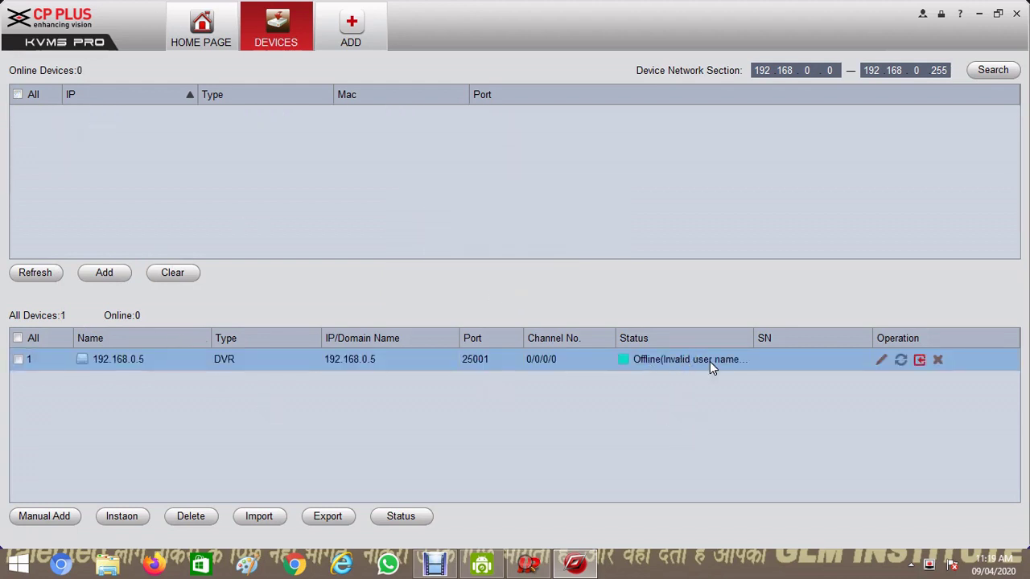
# Re-enter the 192.168.0.5 DVR's login password, fetch its device info and save the settings
pyautogui.click(881, 360)
pyautogui.click(522, 227)
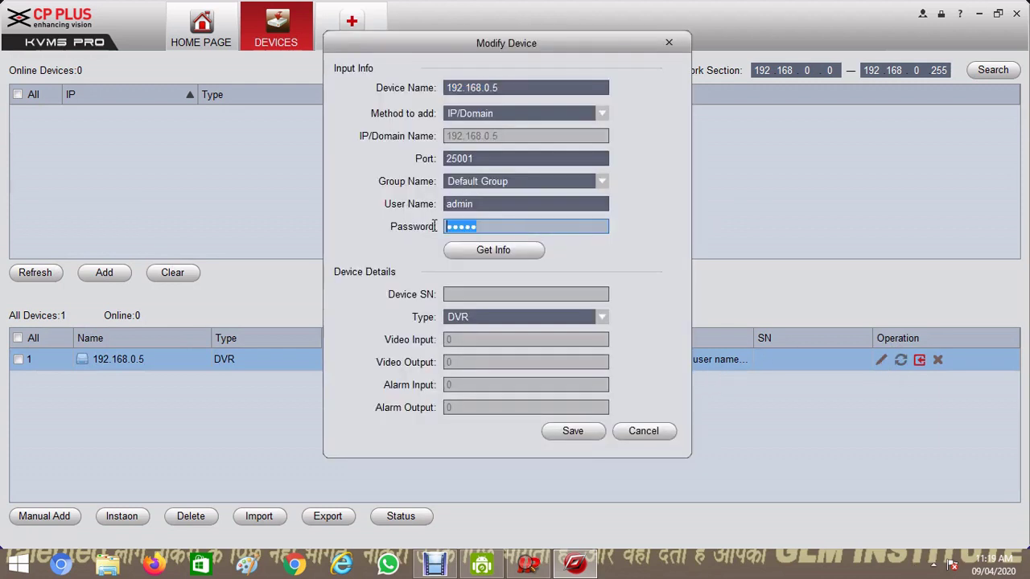
pyautogui.write('********')
pyautogui.click(493, 249)
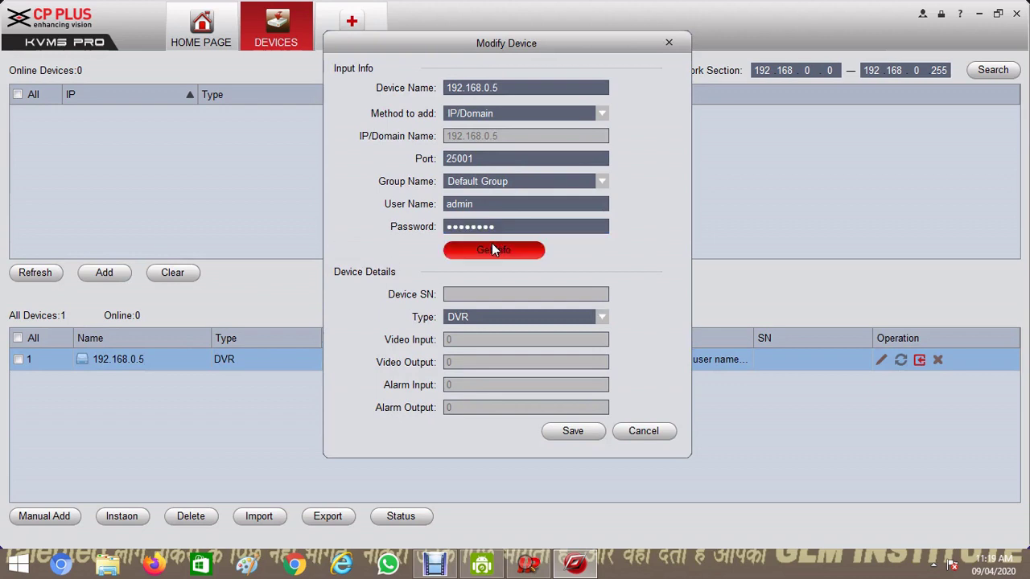
pyautogui.click(565, 430)
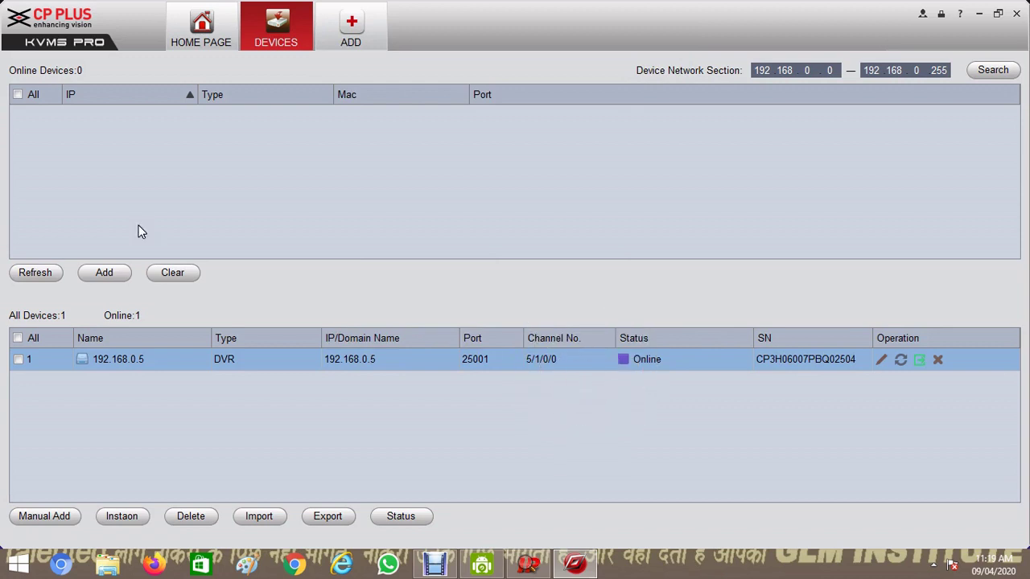
# In a new Live View, play all cameras of DVR 192.168.0.5 in Main Stream
pyautogui.click(199, 27)
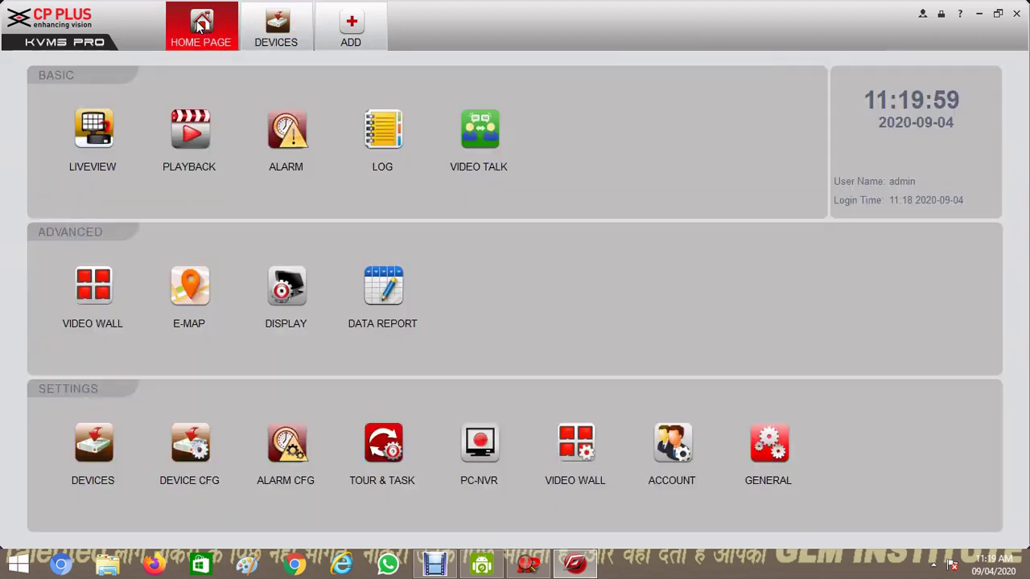
pyautogui.click(90, 140)
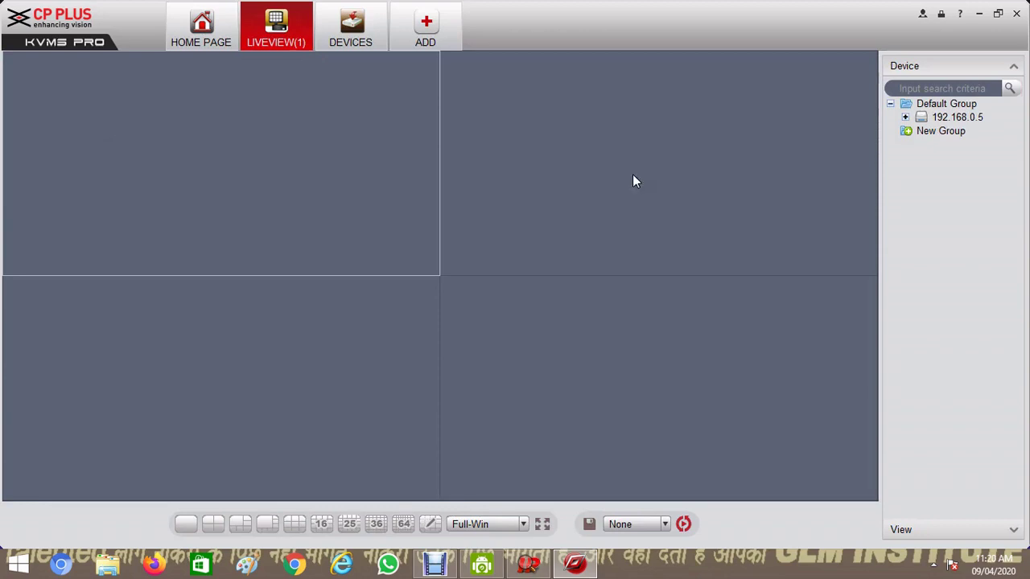
pyautogui.doubleClick(961, 118)
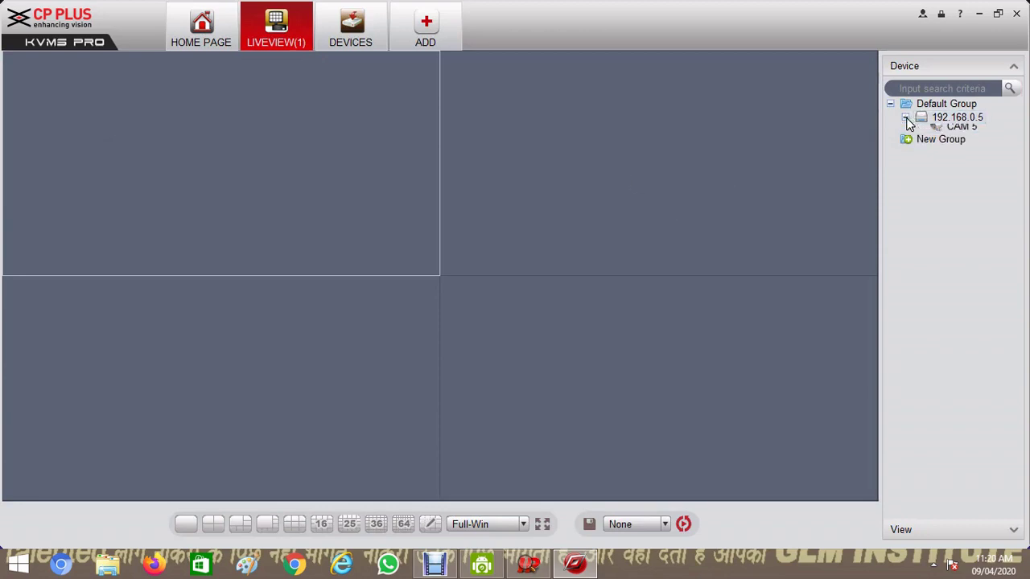
pyautogui.rightClick(963, 119)
pyautogui.click(966, 142)
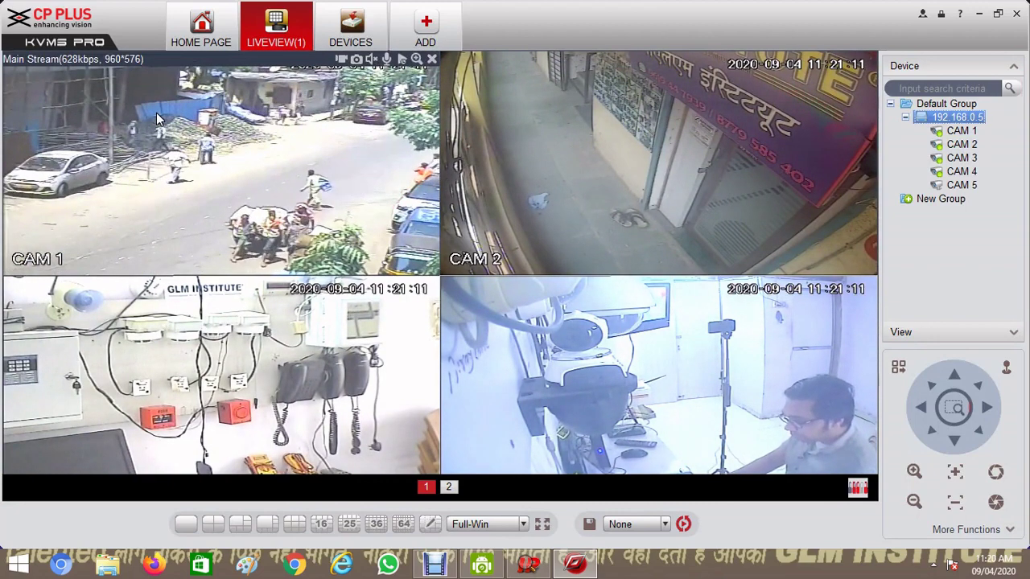
# Begin a Manual Add on the Devices page with Device Name 'server', ready for the IP field
pyautogui.click(225, 26)
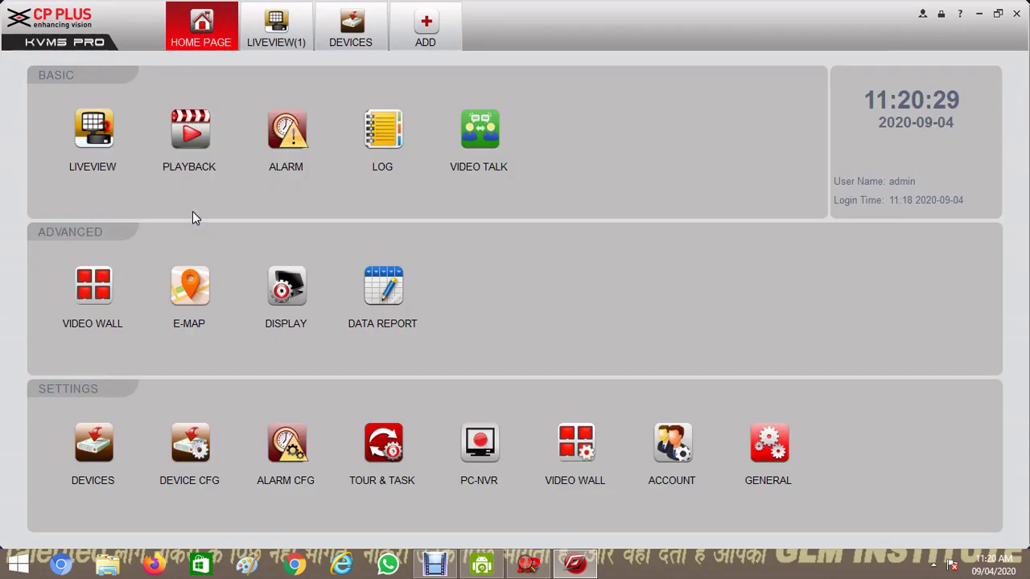
pyautogui.click(106, 452)
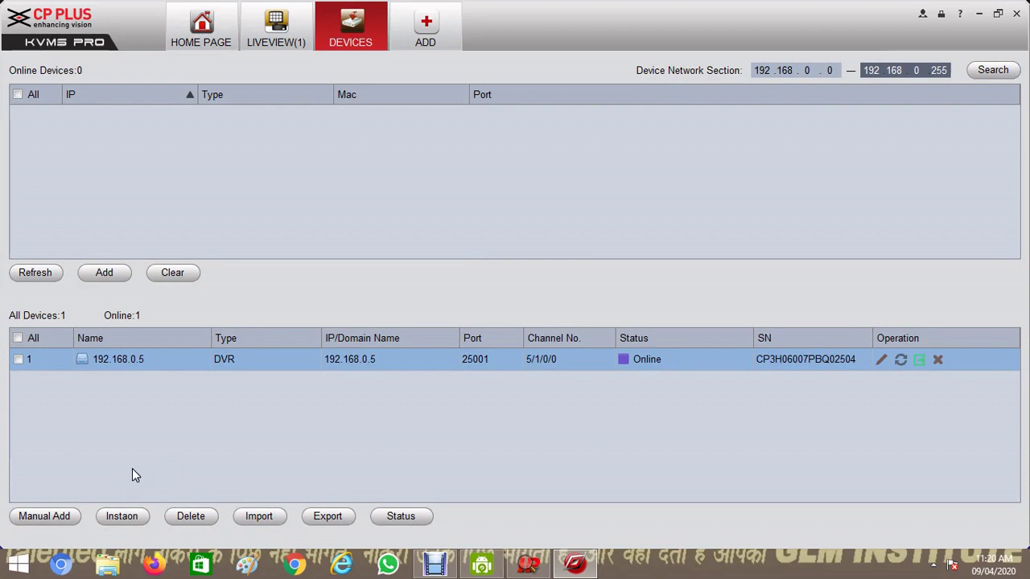
pyautogui.click(57, 518)
pyautogui.write('server')
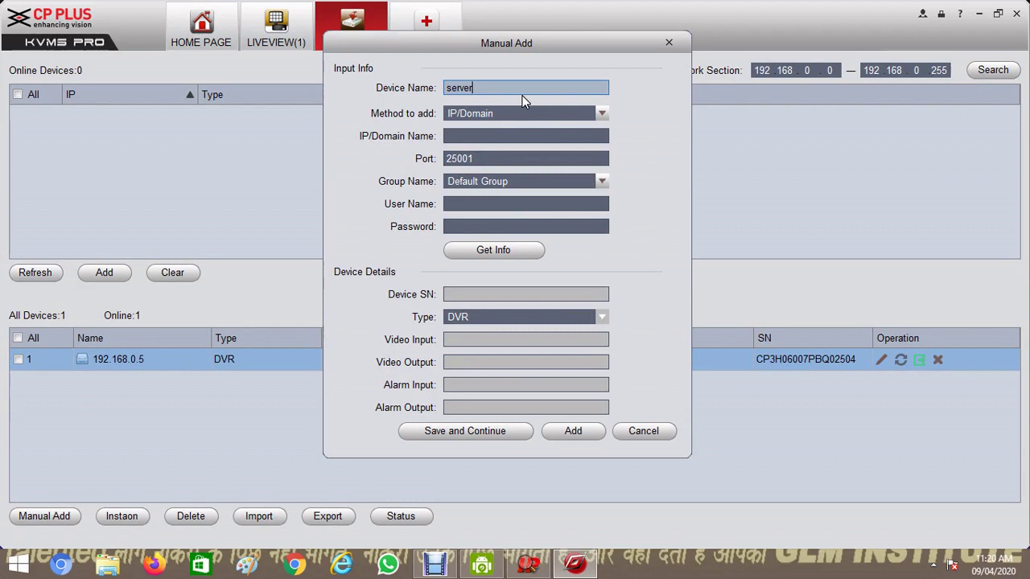
pyautogui.press('Tab')
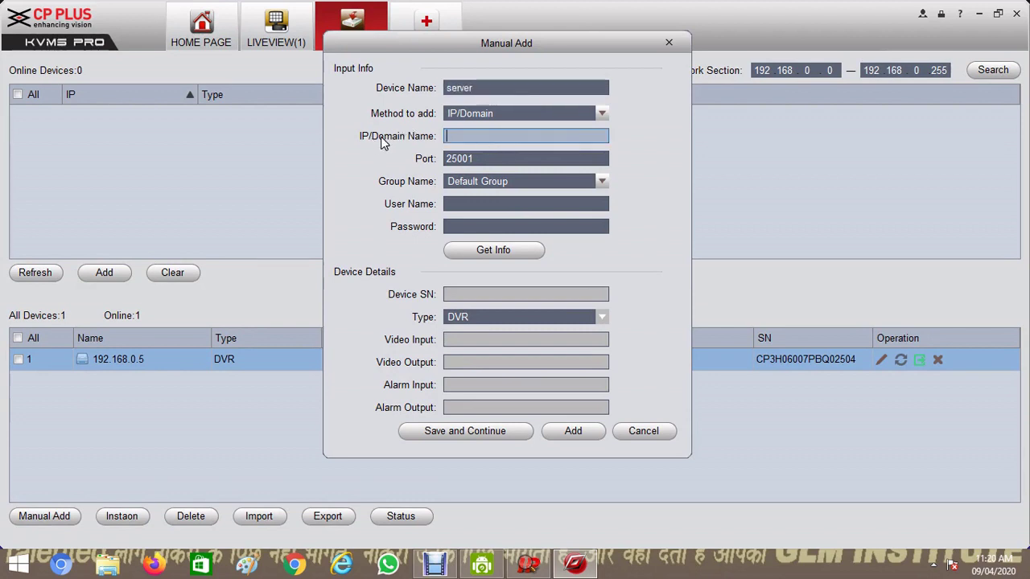
pyautogui.click(460, 138)
pyautogui.click(469, 137)
# Launch Command Prompt from the Start search and run ipconfig
pyautogui.click(3, 572)
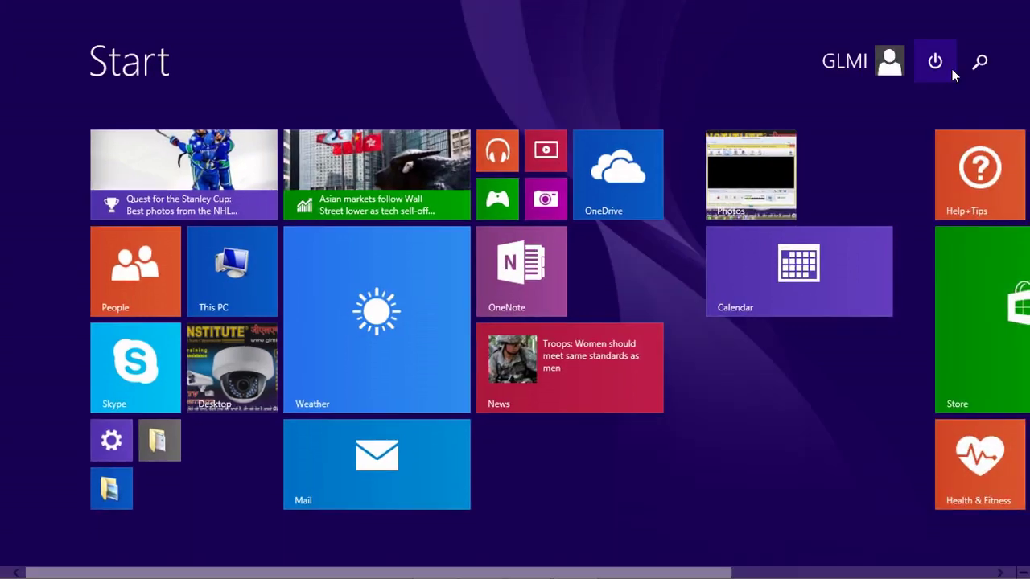
pyautogui.click(981, 58)
pyautogui.write('cmd')
pyautogui.press('Return')
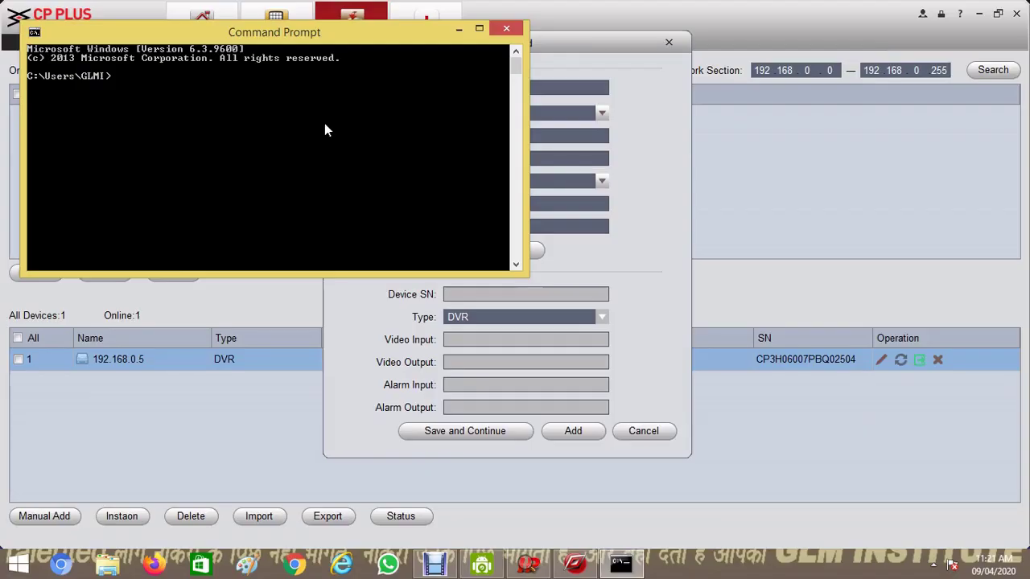
pyautogui.write('ipconfig')
pyautogui.press('Return')
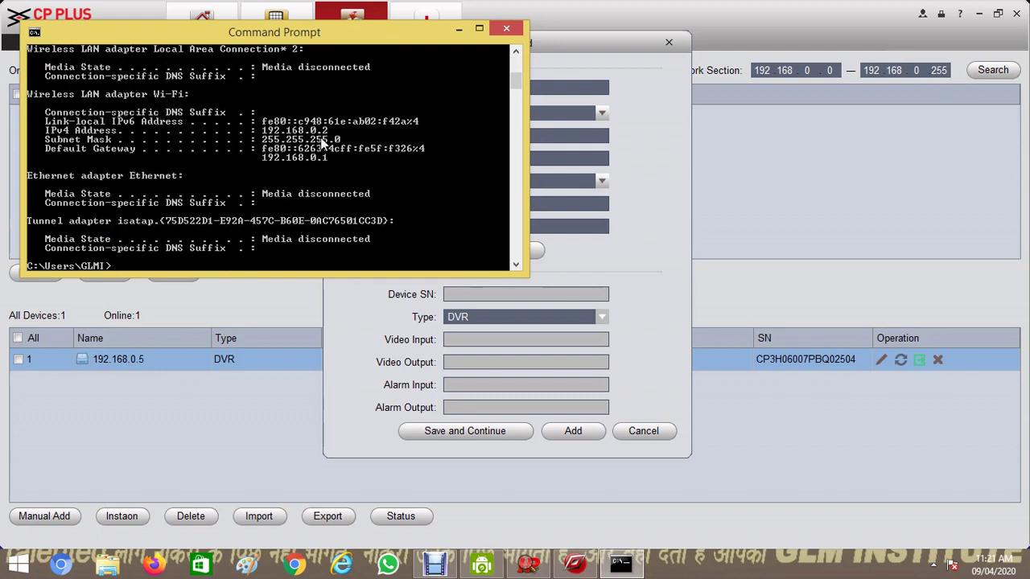
# Mark and copy the IPv4 address 192.168.0.2, then close Command Prompt
pyautogui.rightClick(321, 137)
pyautogui.click(344, 147)
pyautogui.moveTo(334, 130); pyautogui.dragTo(40, 134)
pyautogui.rightClick(336, 131)
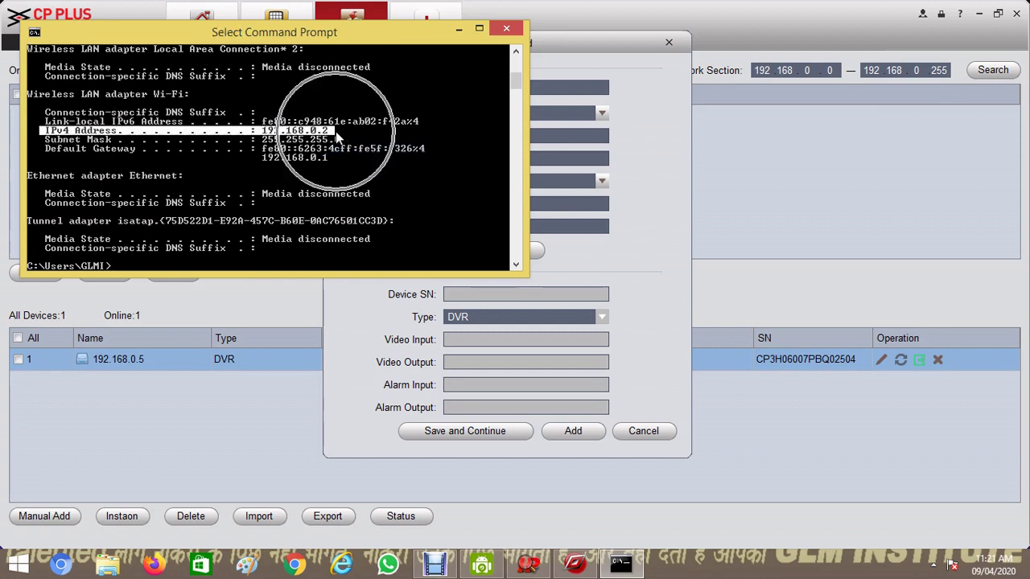
pyautogui.rightClick(335, 131)
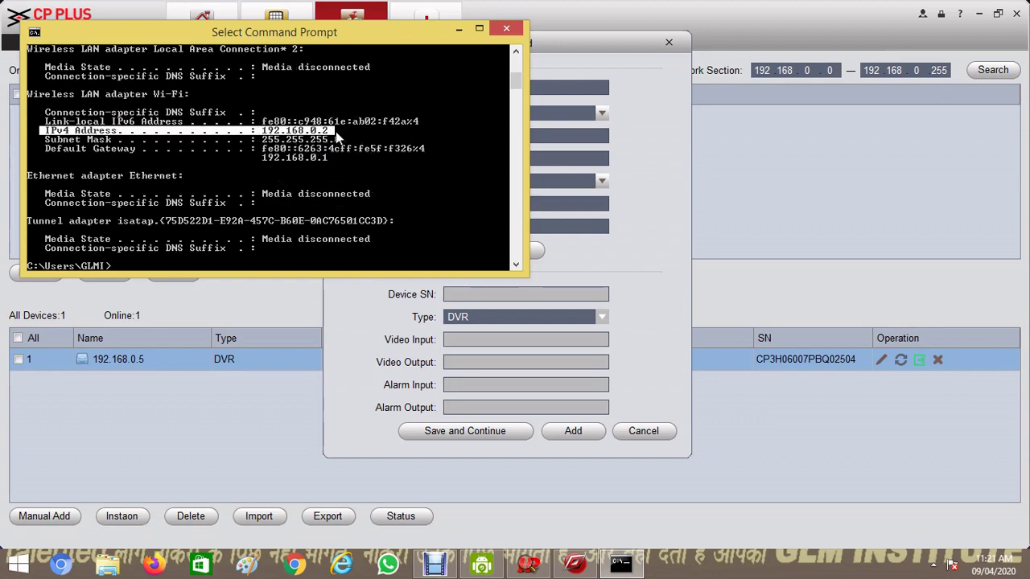
pyautogui.click(517, 31)
# Enter IP 192.168.0.2 and user name admin for the server device
pyautogui.click(478, 133)
pyautogui.write('192')
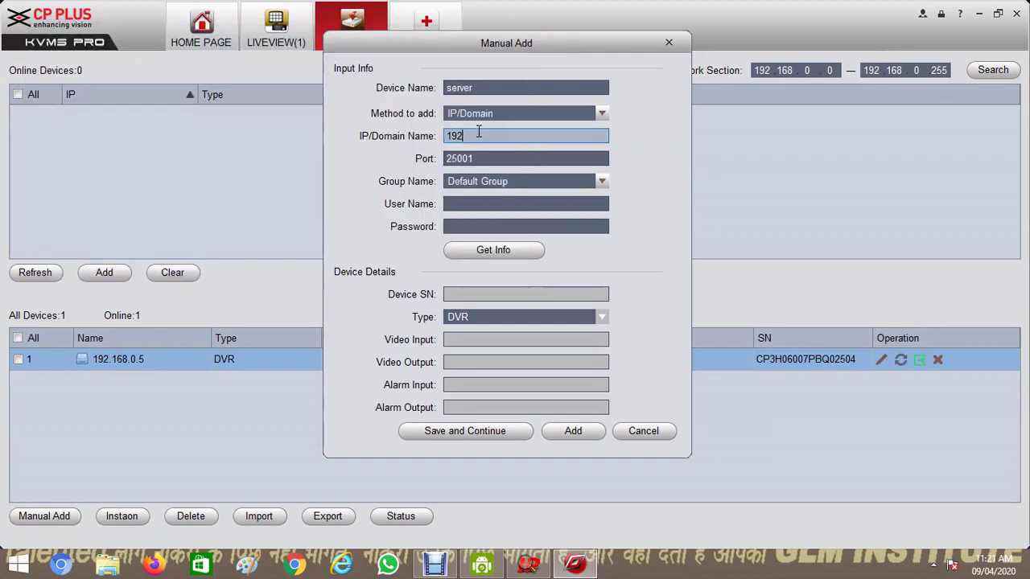
pyautogui.write('.168.0.2')
pyautogui.click(475, 203)
pyautogui.write('adm')
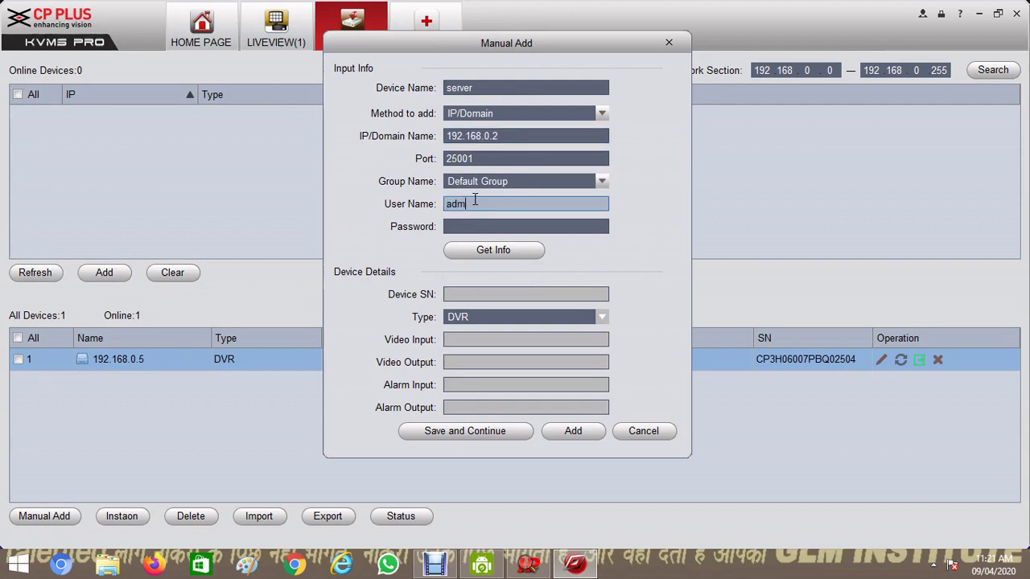
pyautogui.write('in')
pyautogui.press('Tab')
pyautogui.write('admin')
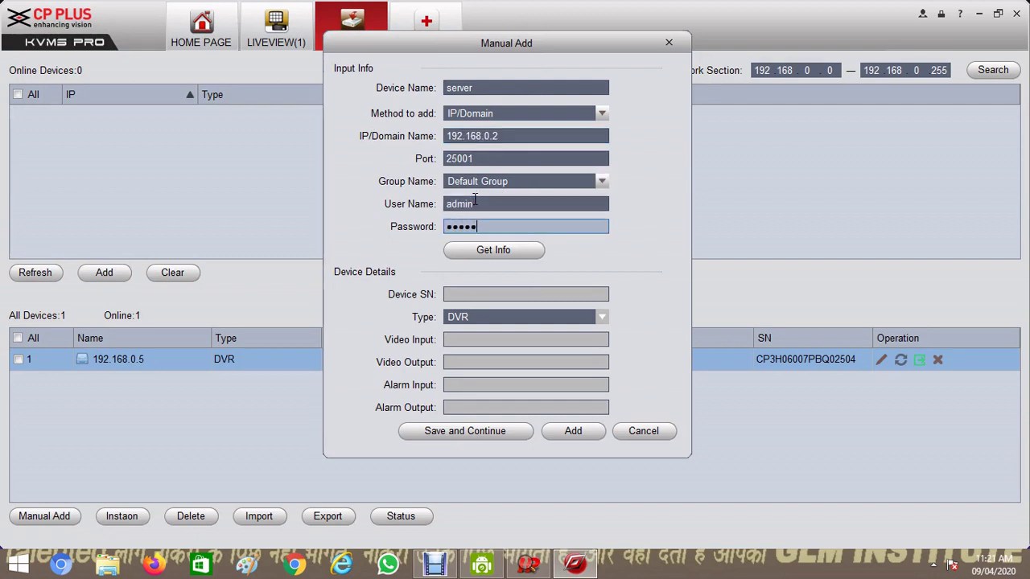
# Fetch the server's device info, add it to the list, and return to the home page
pyautogui.click(498, 249)
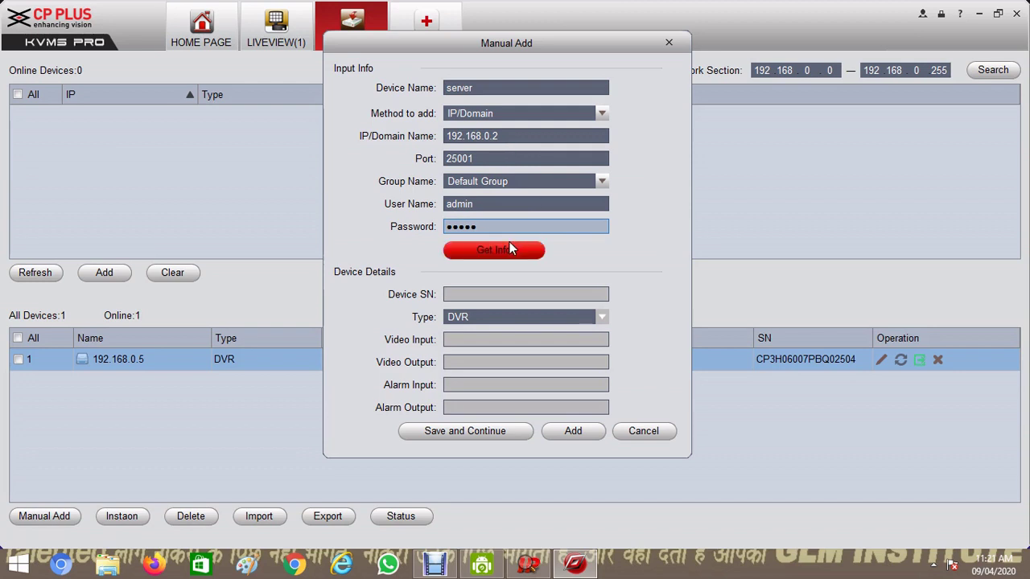
pyautogui.click(563, 433)
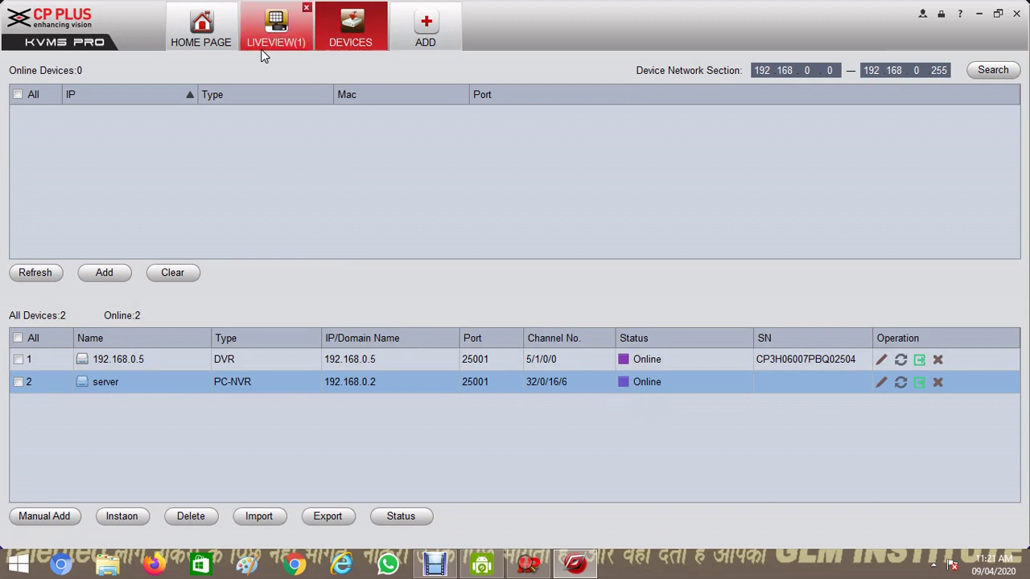
pyautogui.click(213, 34)
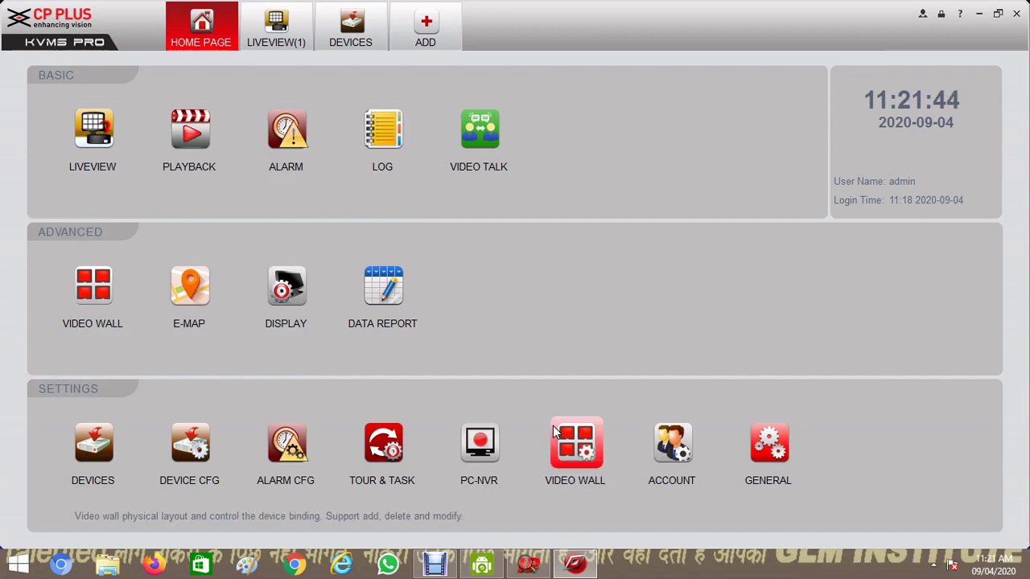
# In the PC-NVR's Remote Device page, add channels from Default Group's 192.168.0.5 DVR
pyautogui.click(504, 439)
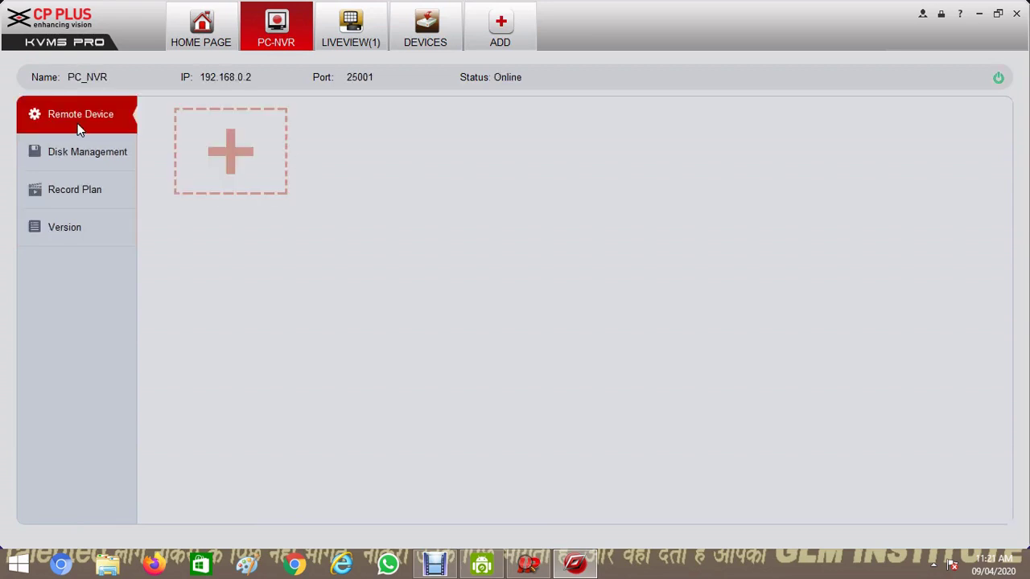
pyautogui.click(225, 148)
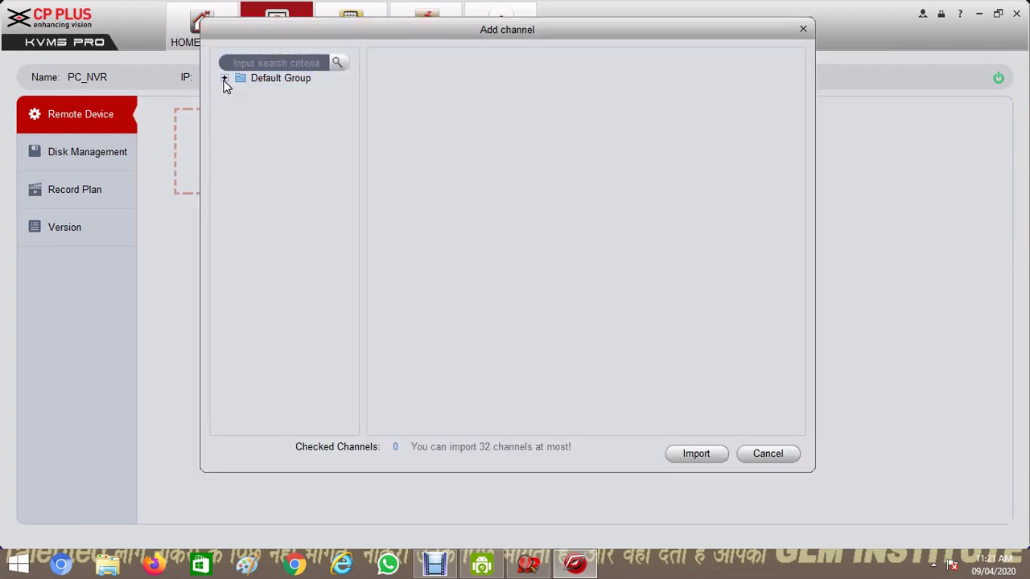
pyautogui.click(224, 79)
pyautogui.click(306, 94)
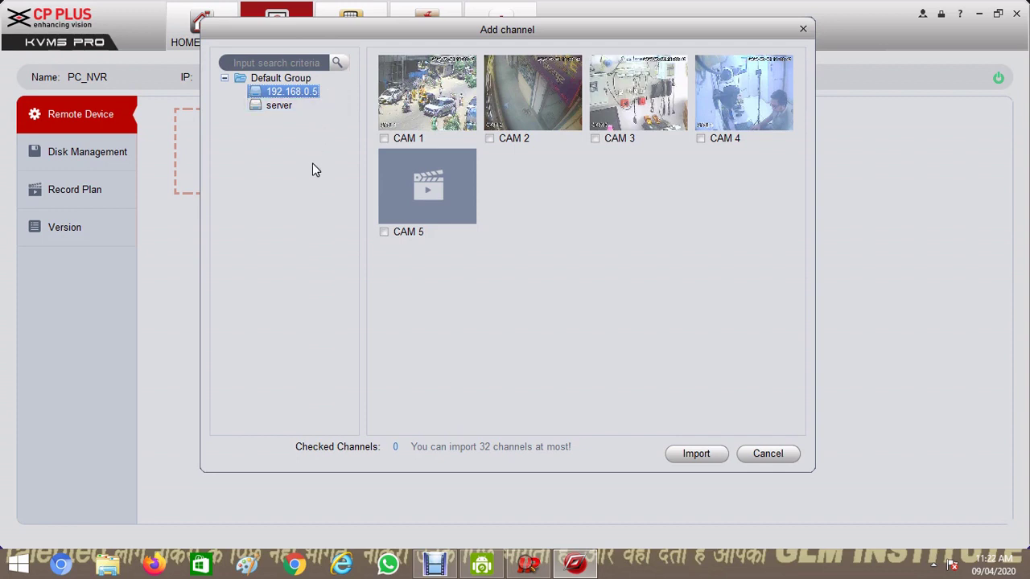
pyautogui.click(301, 141)
# Tick the DVR's cameras CAM 1 to CAM 3 and import them into the PC-NVR
pyautogui.click(384, 138)
pyautogui.click(490, 138)
pyautogui.click(596, 139)
pyautogui.click(698, 460)
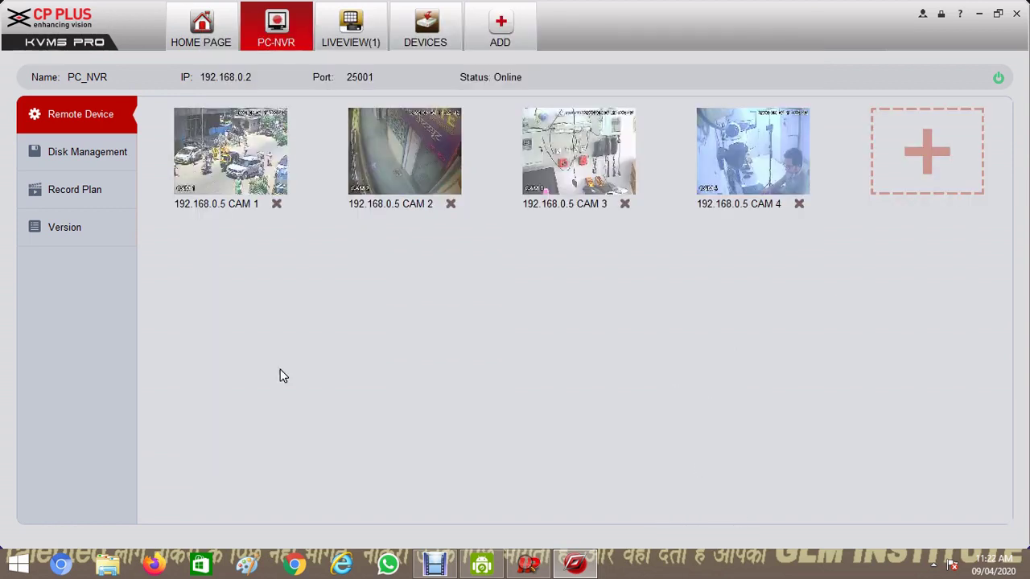
# In Disk Management, allocate 10 GB on drive C: and confirm
pyautogui.click(116, 166)
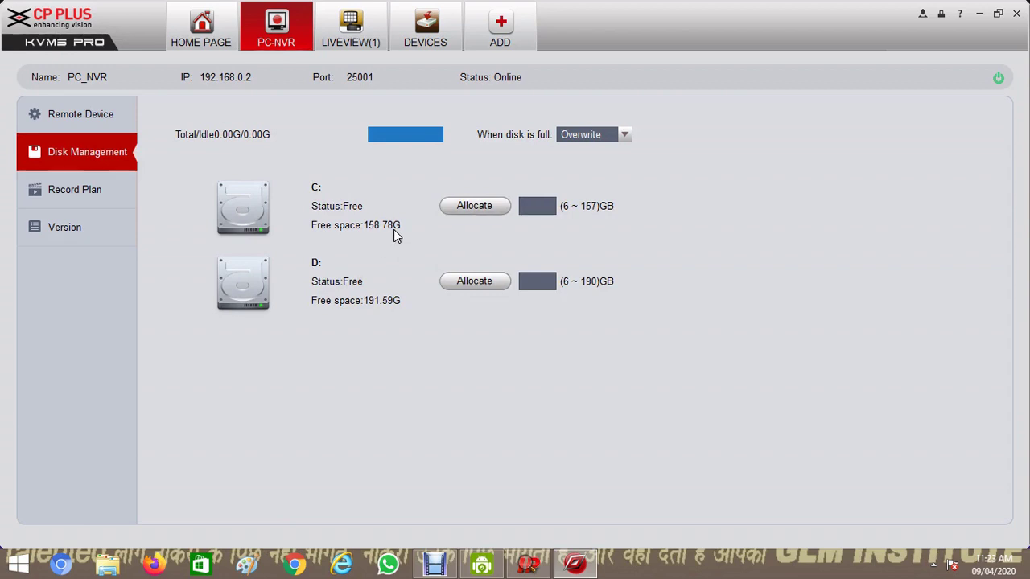
pyautogui.click(532, 205)
pyautogui.write('10')
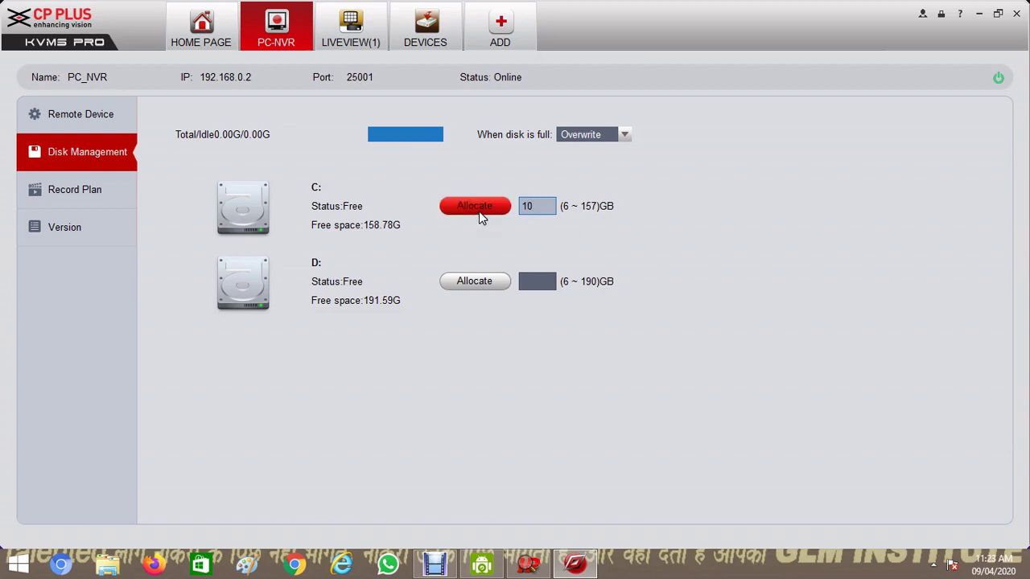
pyautogui.click(478, 210)
pyautogui.click(506, 288)
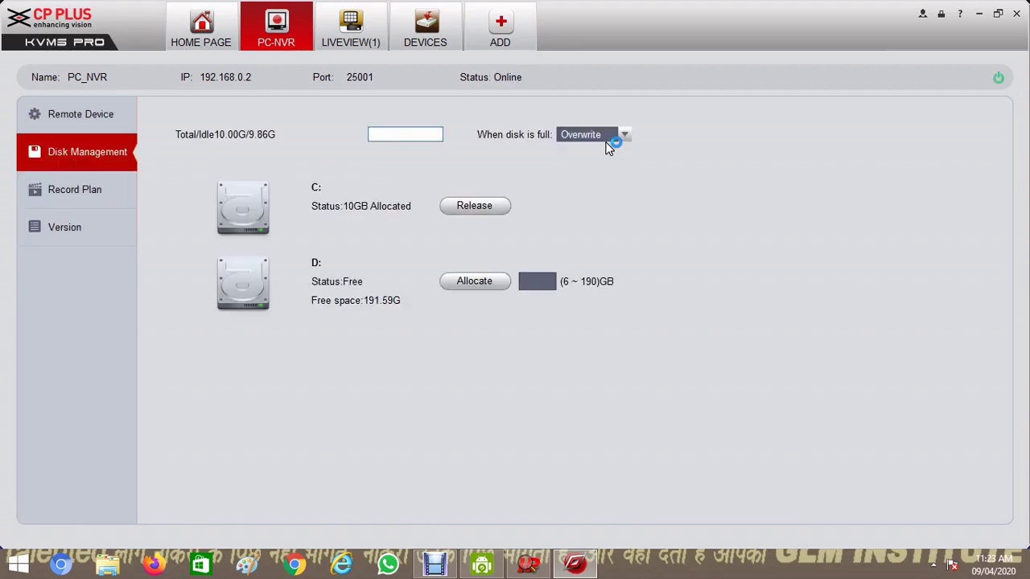
# Keep 'When disk is full' set to Overwrite
pyautogui.click(600, 138)
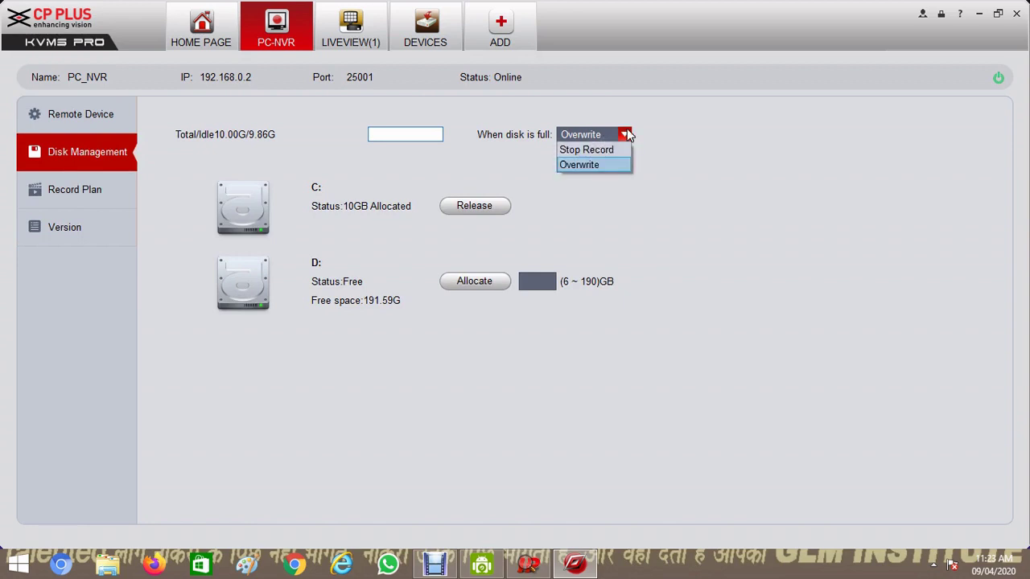
pyautogui.click(674, 133)
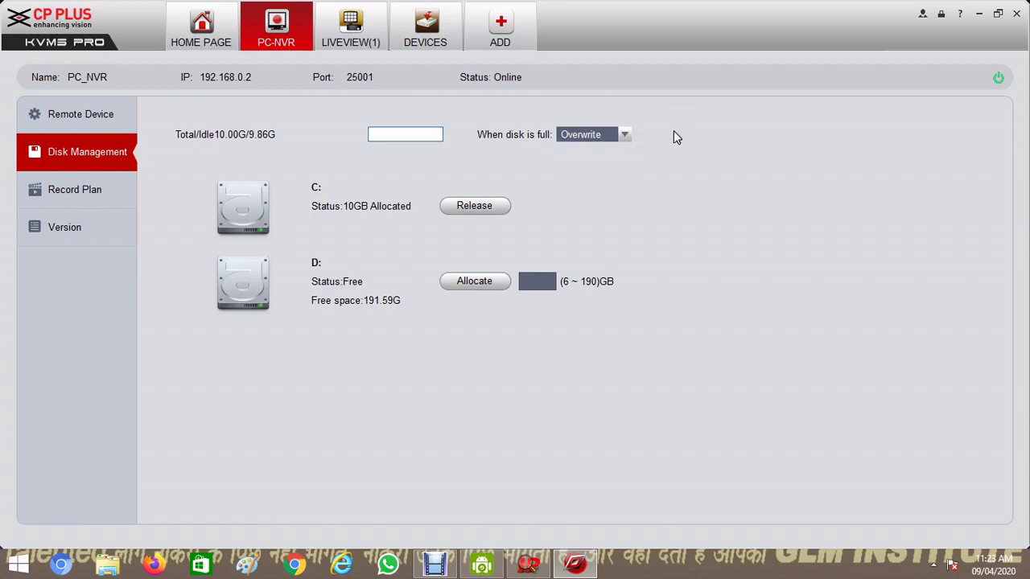
pyautogui.click(358, 223)
# Check the Record Plan schedules for CAM 2 and CAM 3, then go back to Remote Device
pyautogui.click(109, 198)
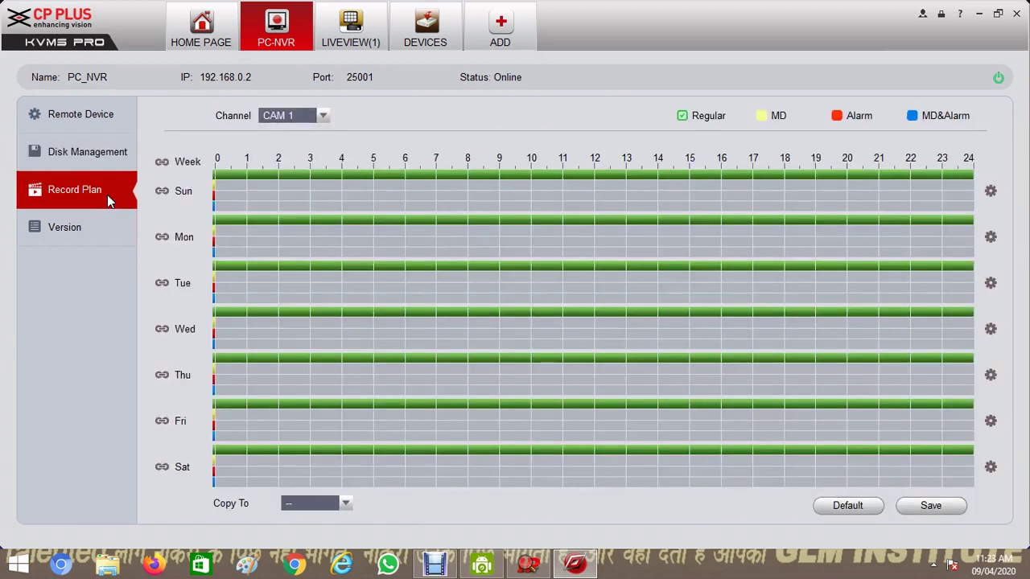
pyautogui.click(324, 115)
pyautogui.click(297, 145)
pyautogui.click(314, 119)
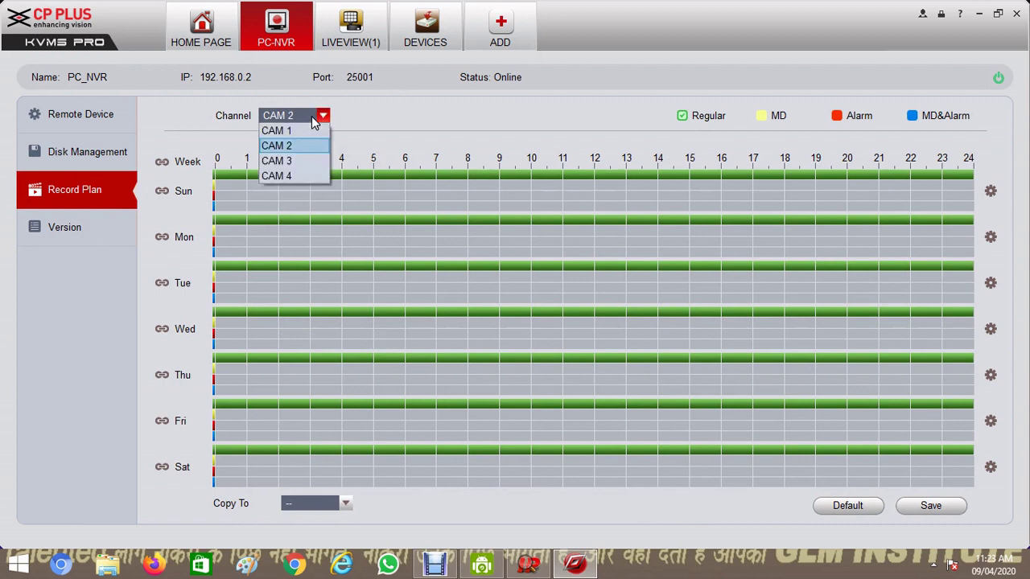
pyautogui.click(295, 161)
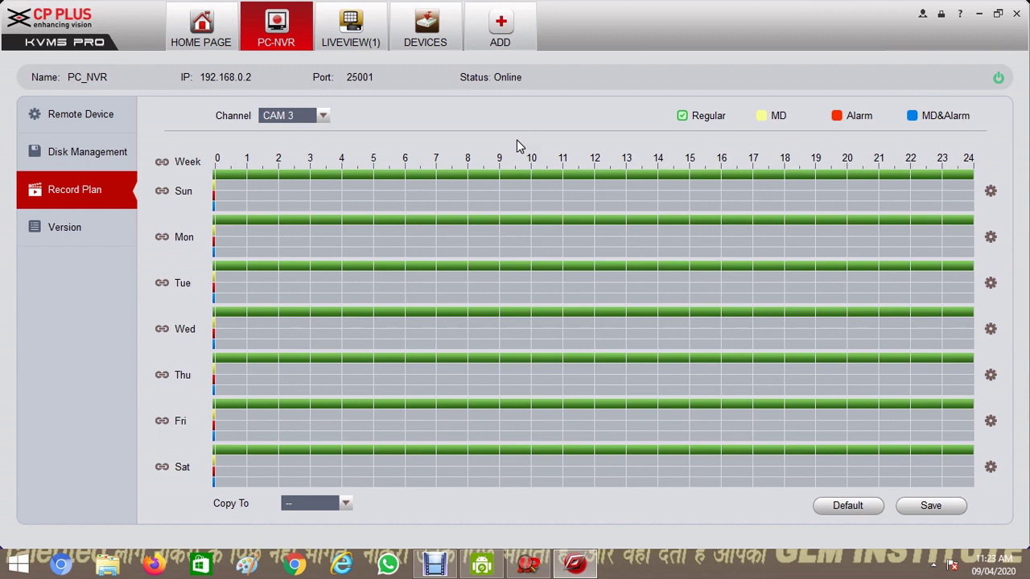
pyautogui.click(127, 152)
pyautogui.click(111, 119)
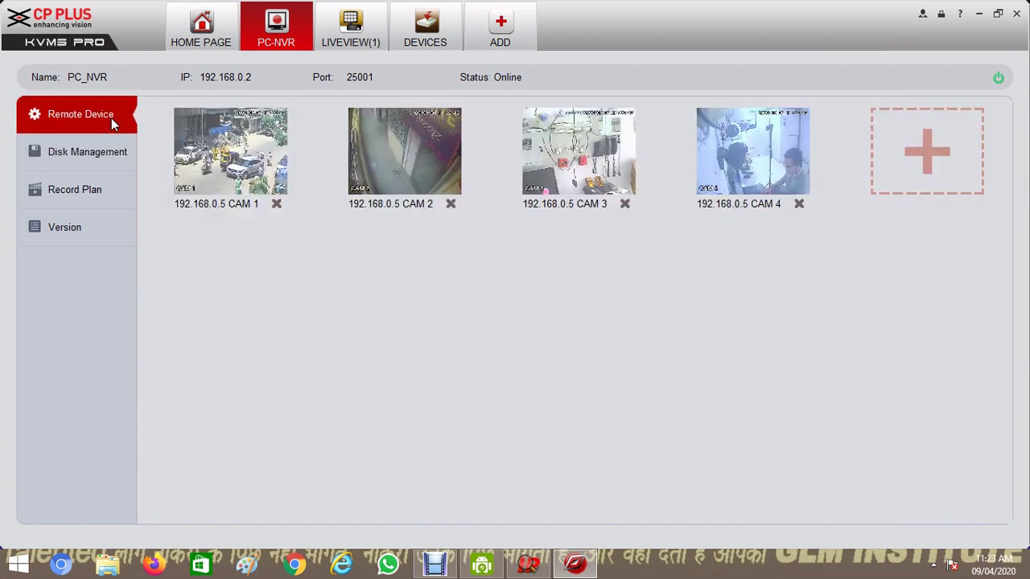
# Open a new live view and play the server's Channel1 and Channel2 in Main Stream
pyautogui.click(205, 44)
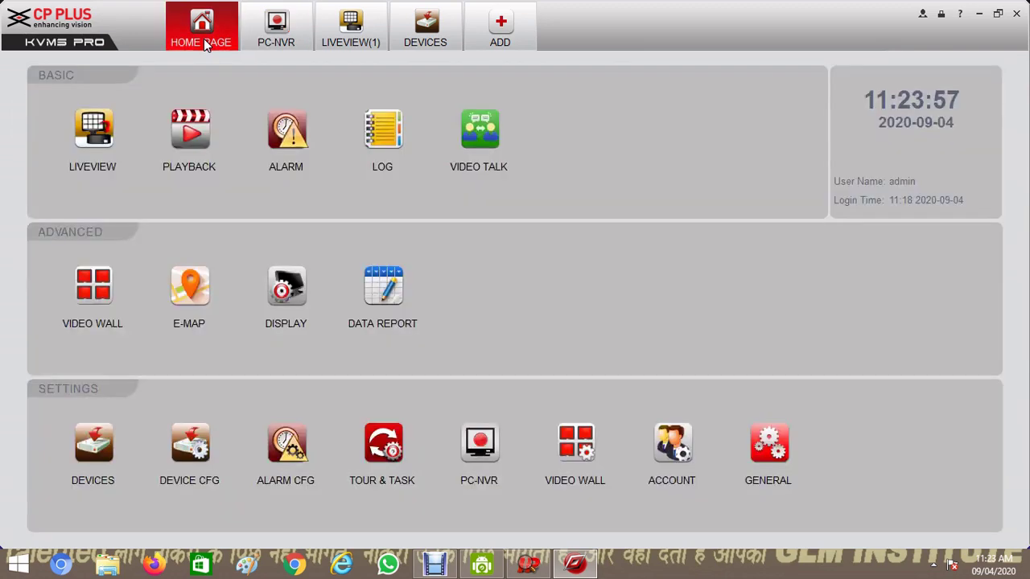
pyautogui.click(94, 140)
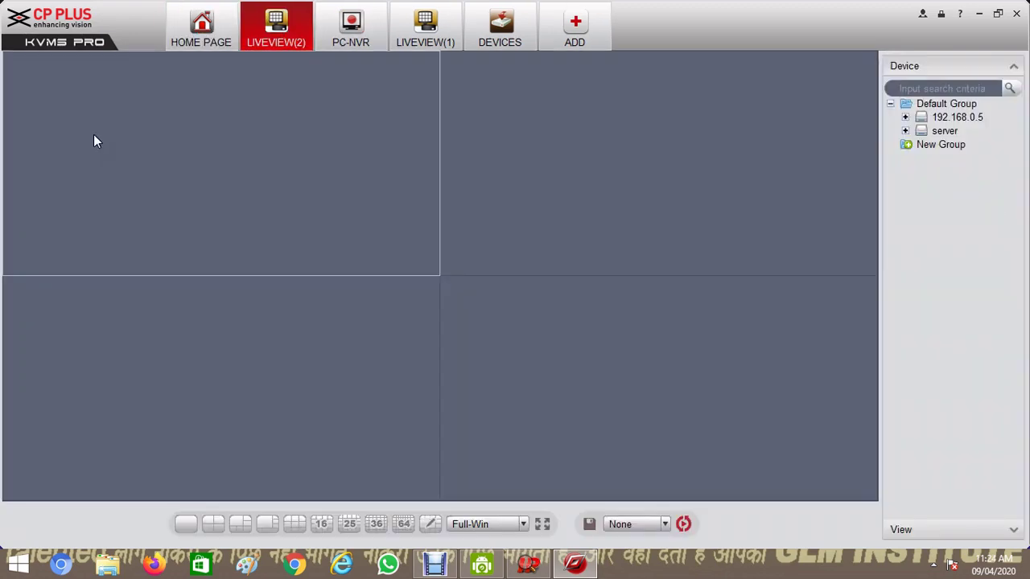
pyautogui.click(905, 130)
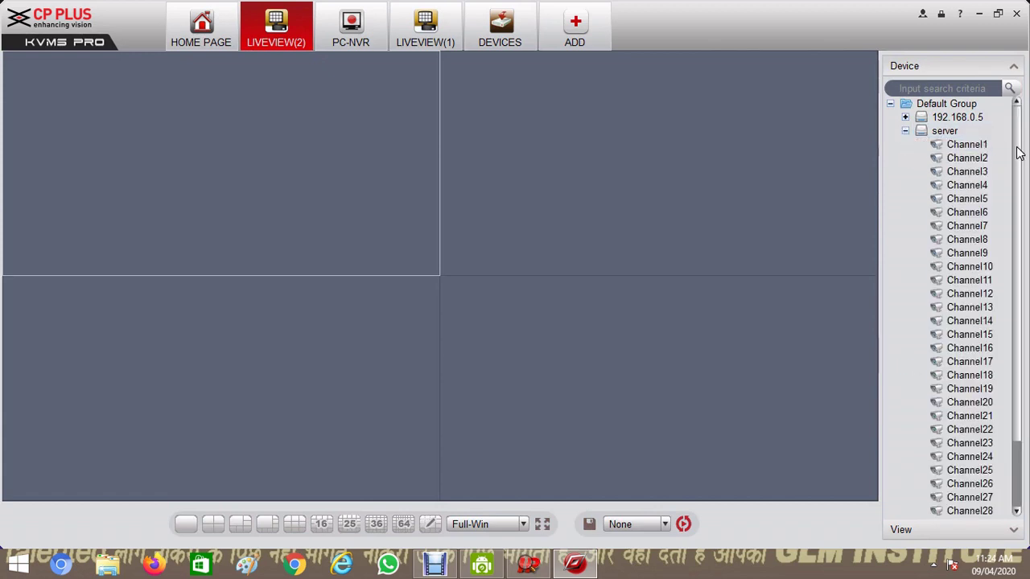
pyautogui.click(965, 149)
pyautogui.rightClick(964, 146)
pyautogui.click(960, 157)
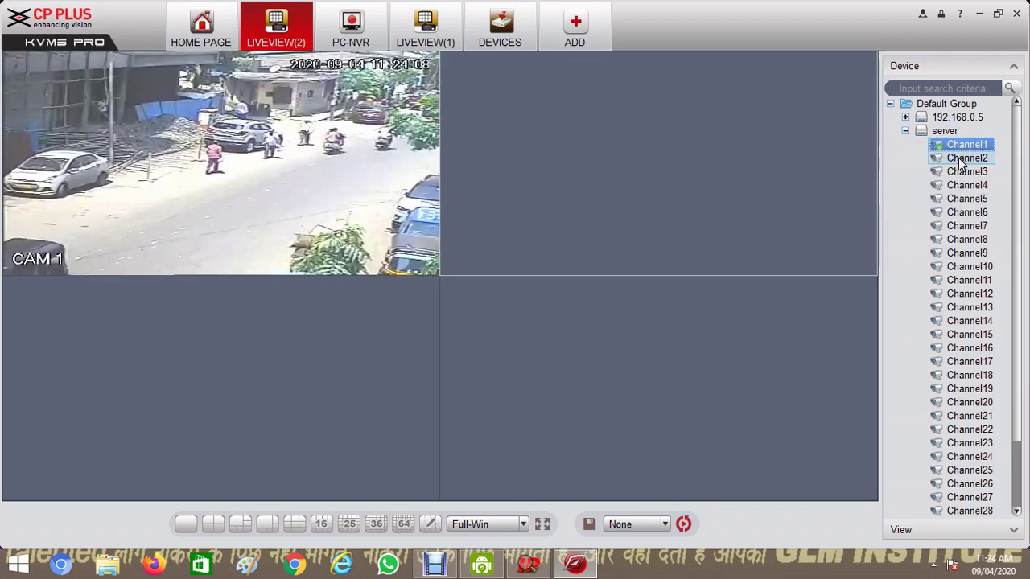
pyautogui.rightClick(969, 150)
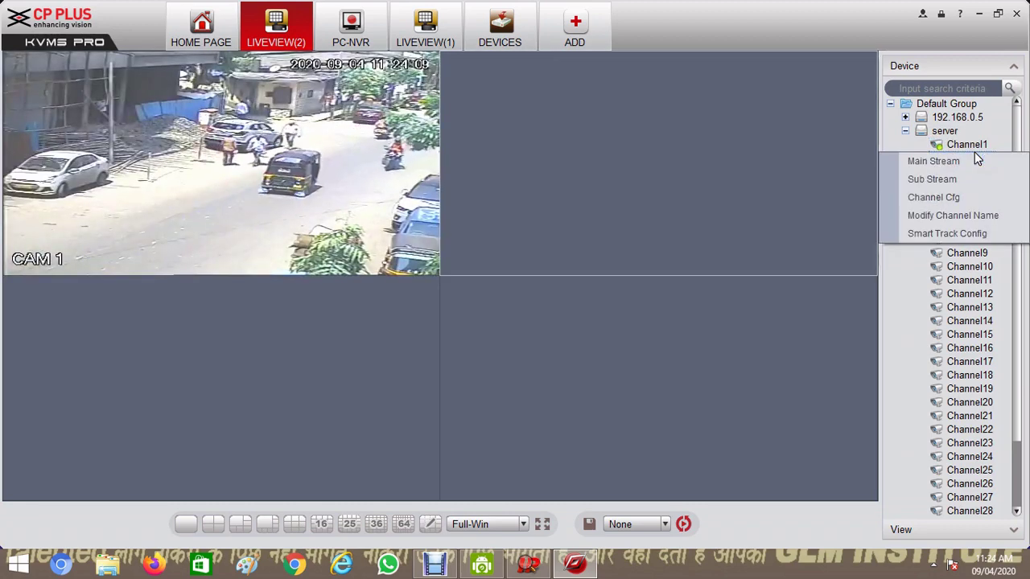
pyautogui.click(933, 161)
# Play the server's Channel3 and Channel4 in Main Stream, then collapse the channel list
pyautogui.click(965, 172)
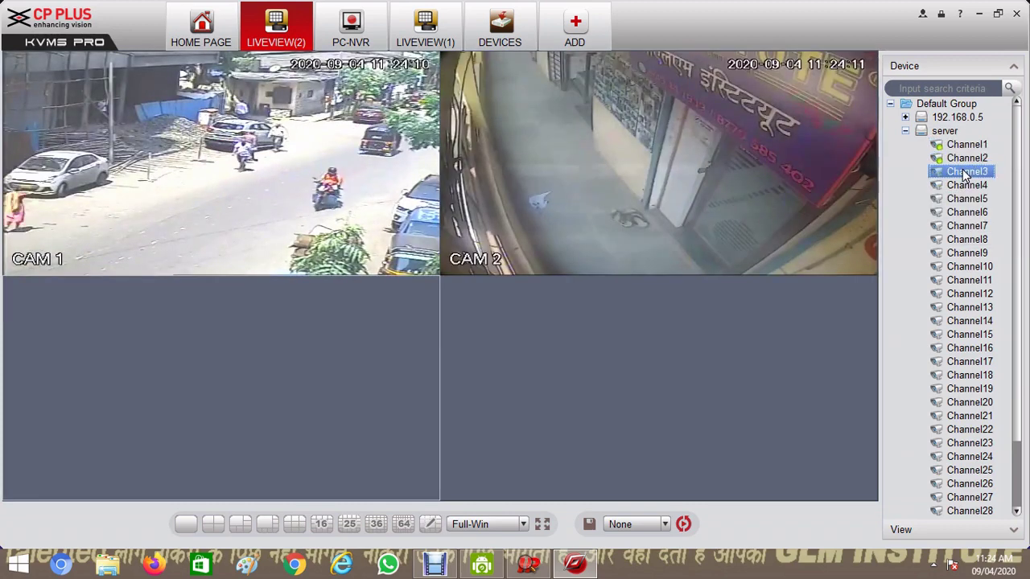
pyautogui.rightClick(966, 172)
pyautogui.click(937, 177)
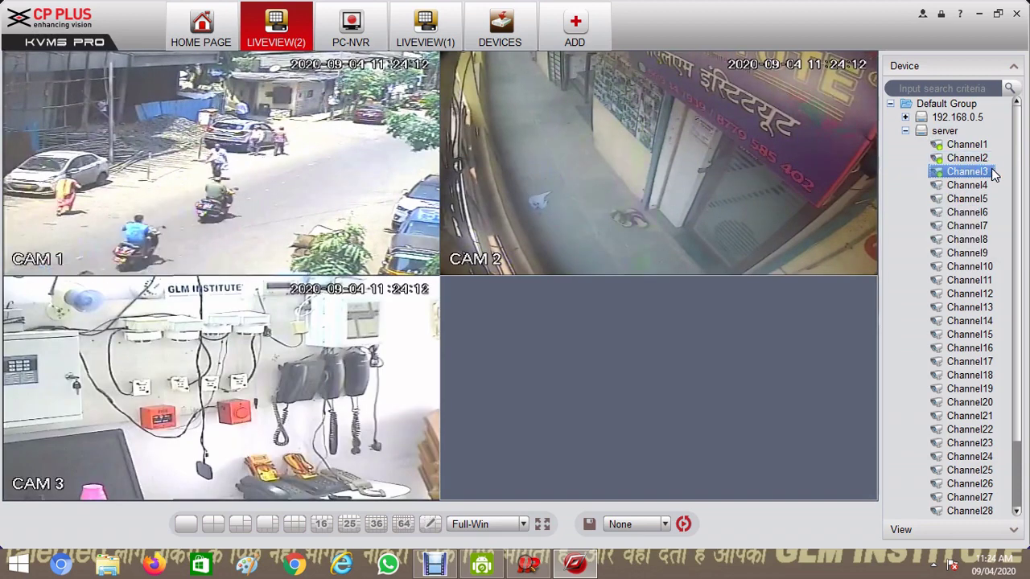
pyautogui.click(975, 187)
pyautogui.rightClick(977, 189)
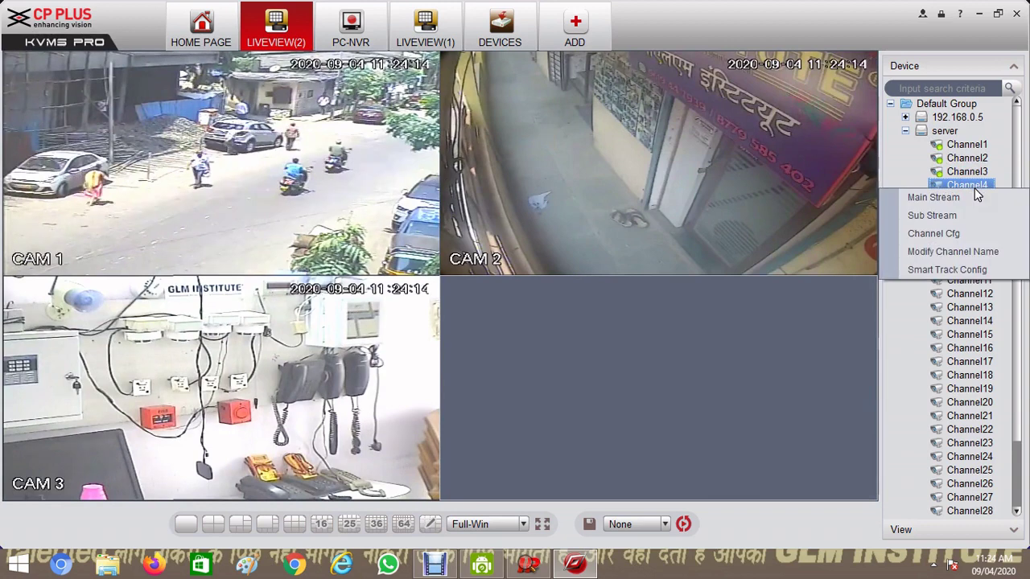
pyautogui.click(975, 198)
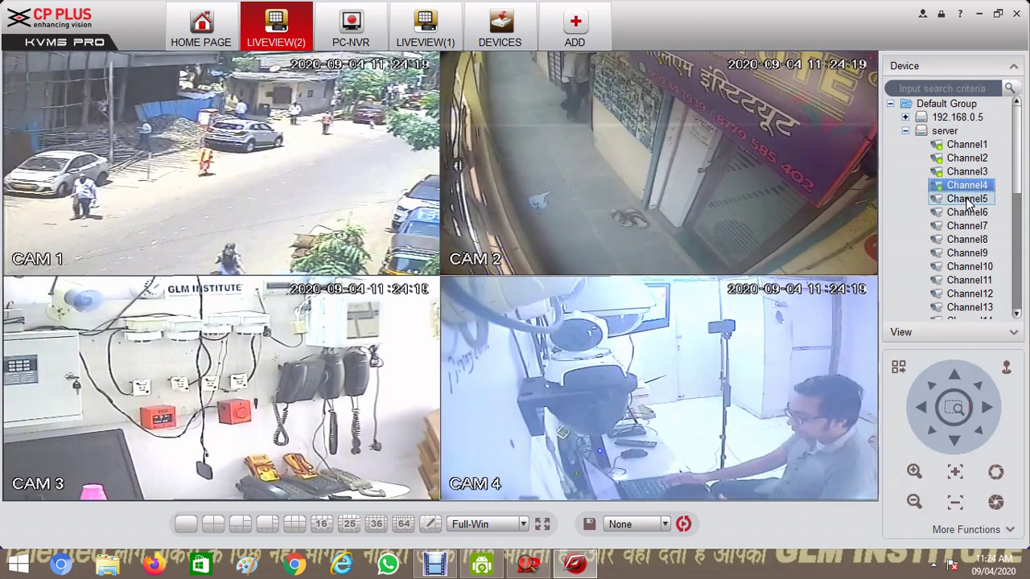
pyautogui.click(906, 132)
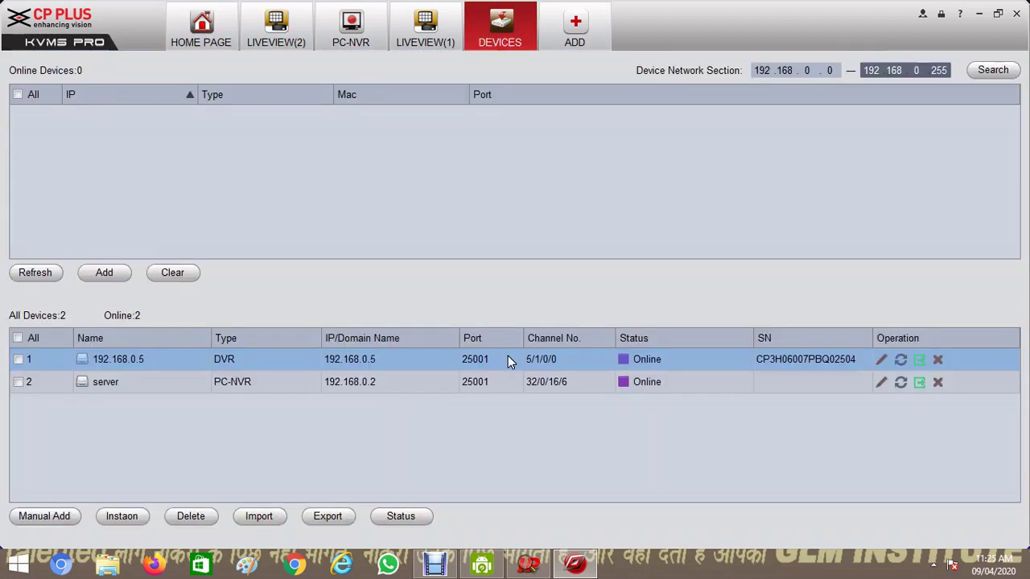
pyautogui.click(507, 362)
pyautogui.click(675, 358)
pyautogui.click(675, 359)
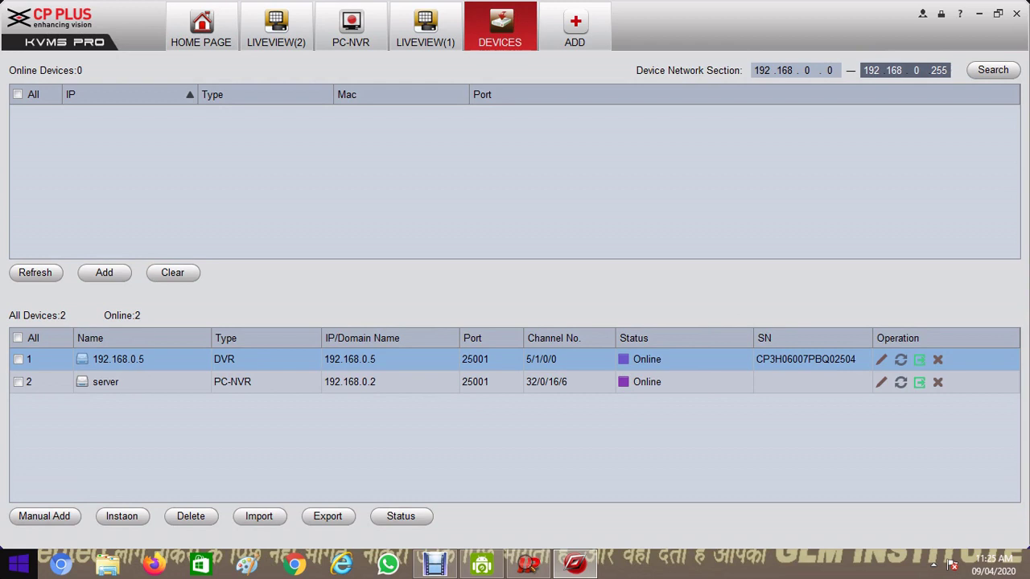
# Ping the DVR at 192.168.0.5 from Command Prompt and confirm it replies
pyautogui.click(18, 563)
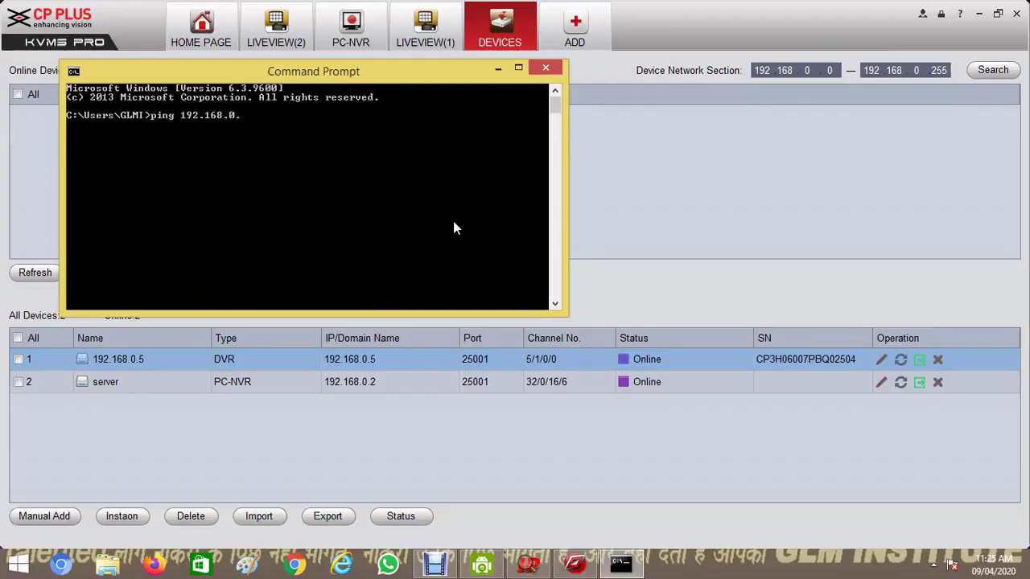
pyautogui.write('5')
pyautogui.press('Return')
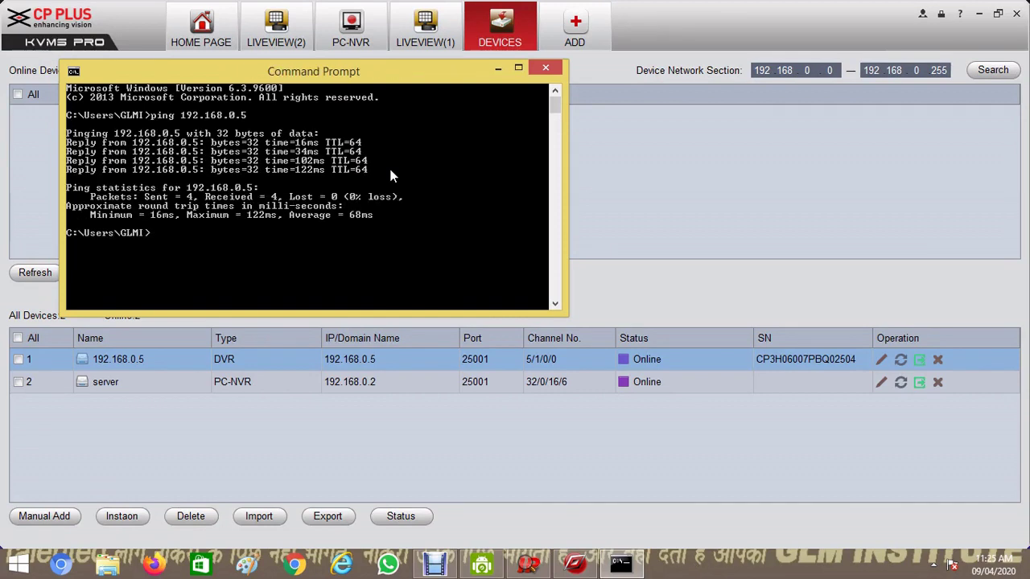
# Run a continuous ping -t to 192.168.0.5, stop it, and minimize Command Prompt
pyautogui.press('Up')
pyautogui.write('-t')
pyautogui.press('Return')
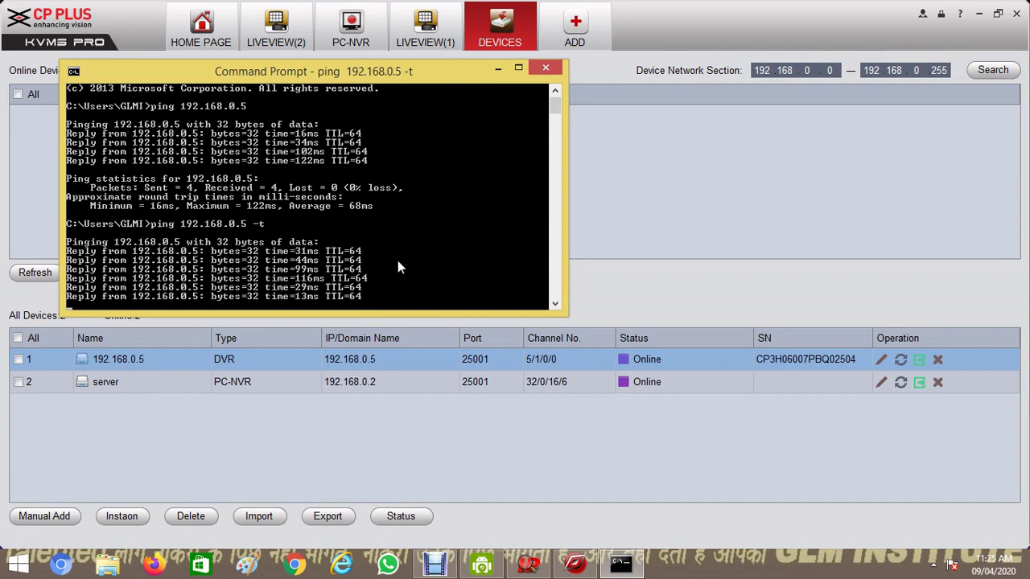
pyautogui.hotkey('ctrl', 'c')
pyautogui.click(498, 68)
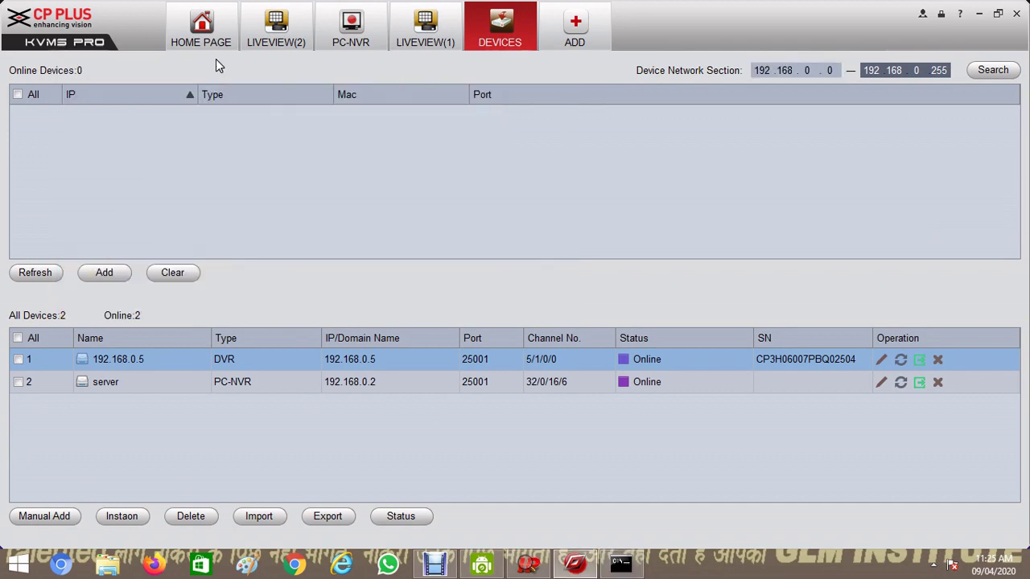
# Open a new live view from the home page and play the 192.168.0.5 DVR on the 2x2 grid
pyautogui.click(205, 36)
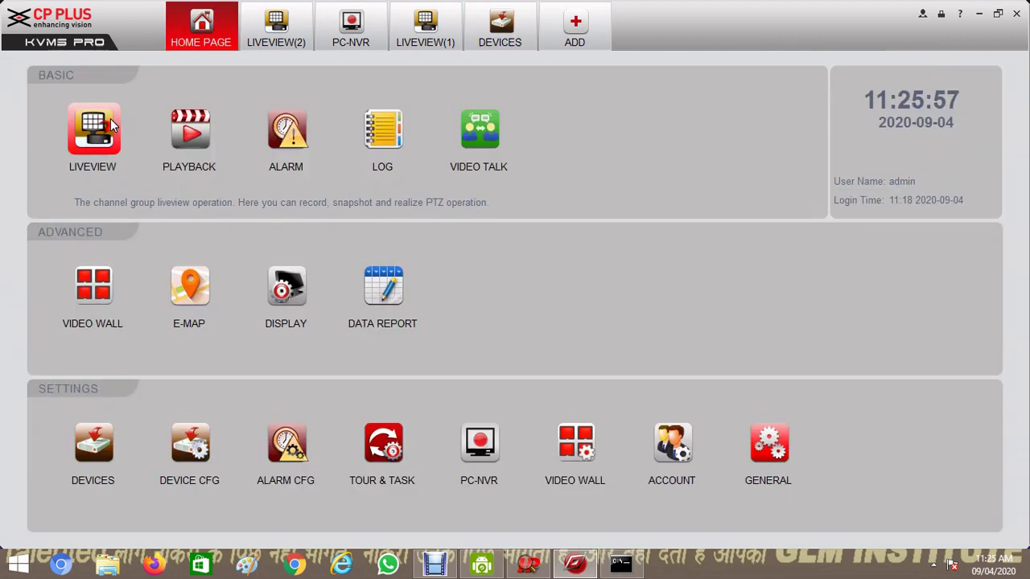
pyautogui.click(574, 32)
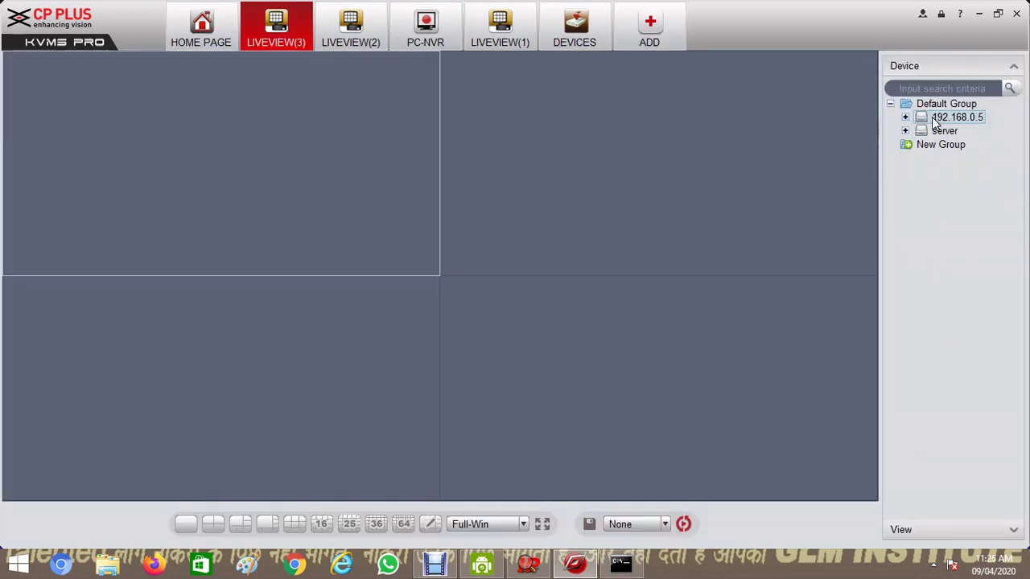
pyautogui.moveTo(935, 121); pyautogui.dragTo(442, 130)
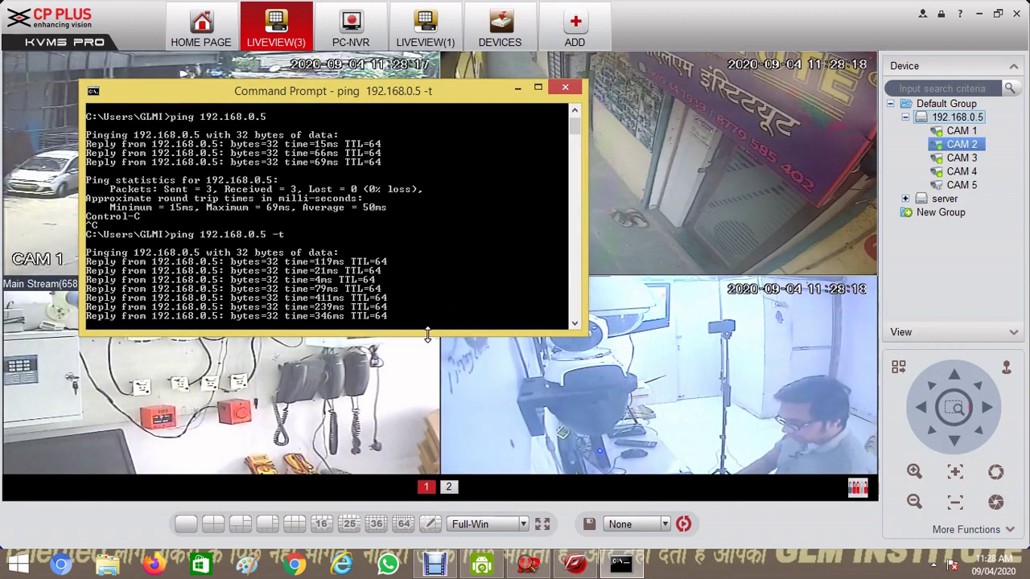
# Let the continuous ping run until requests time out, and bring up the DroidCam client
pyautogui.moveTo(743, 383)
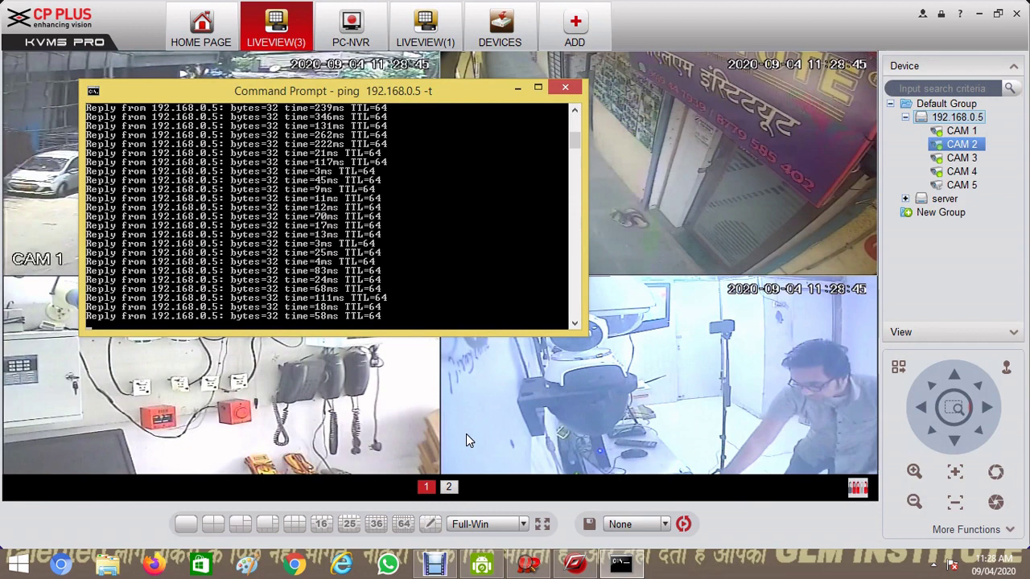
pyautogui.click(484, 567)
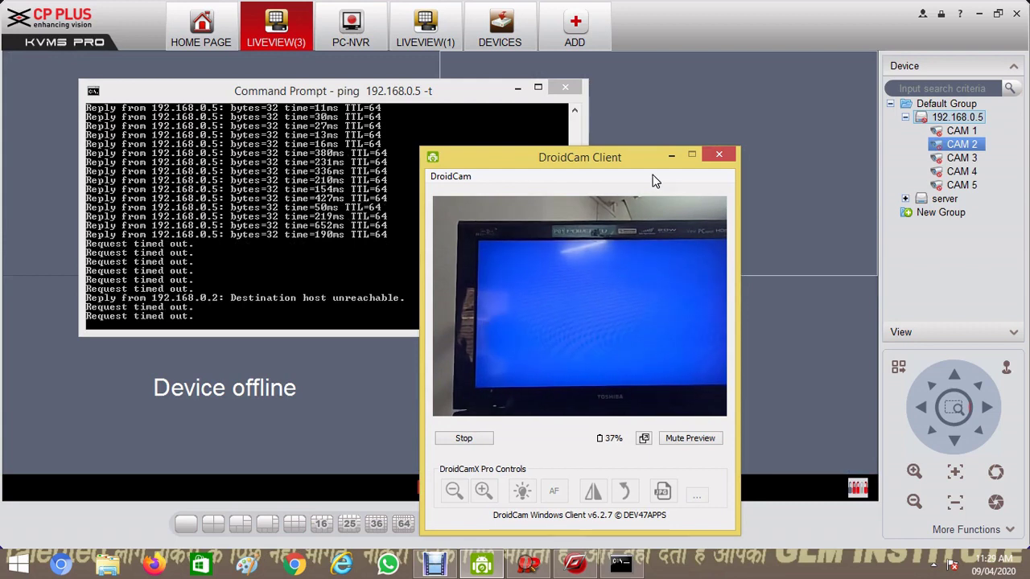
# Minimize the DroidCam Client window and close Command Prompt
pyautogui.click(673, 155)
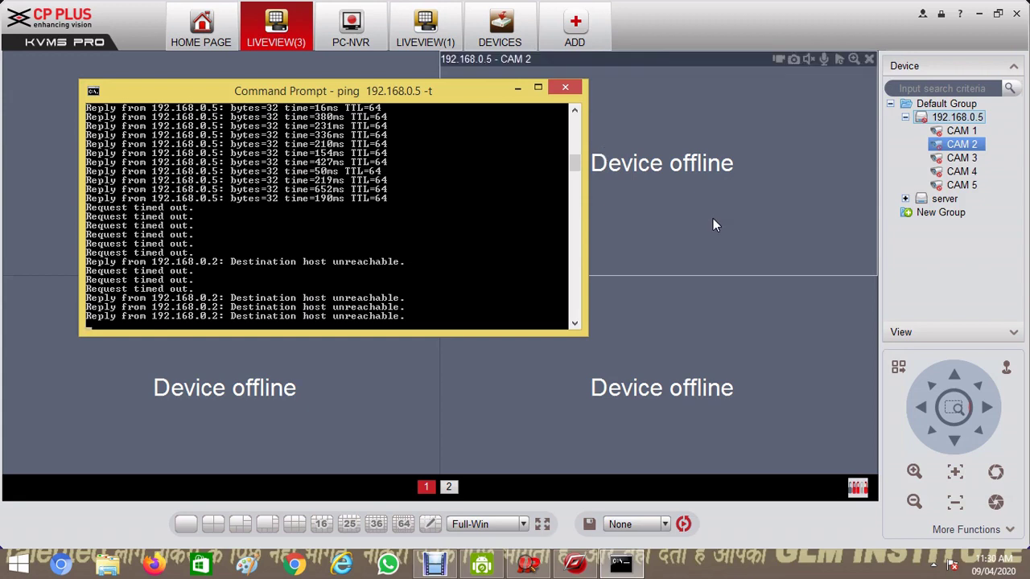
pyautogui.click(567, 88)
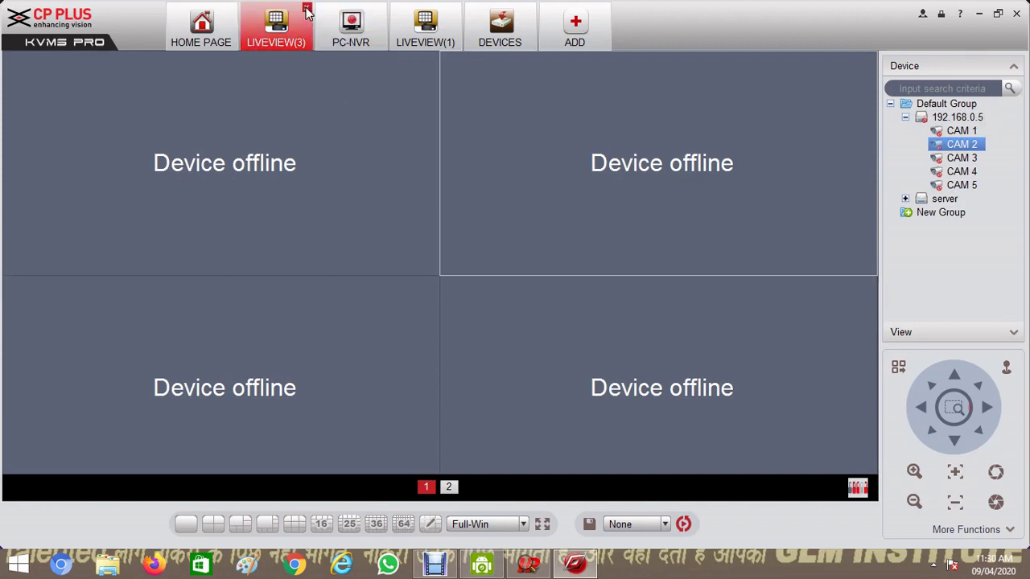
# Close the offline LIVEVIEW(3) tab and shut the DroidCam app from the taskbar
pyautogui.click(306, 9)
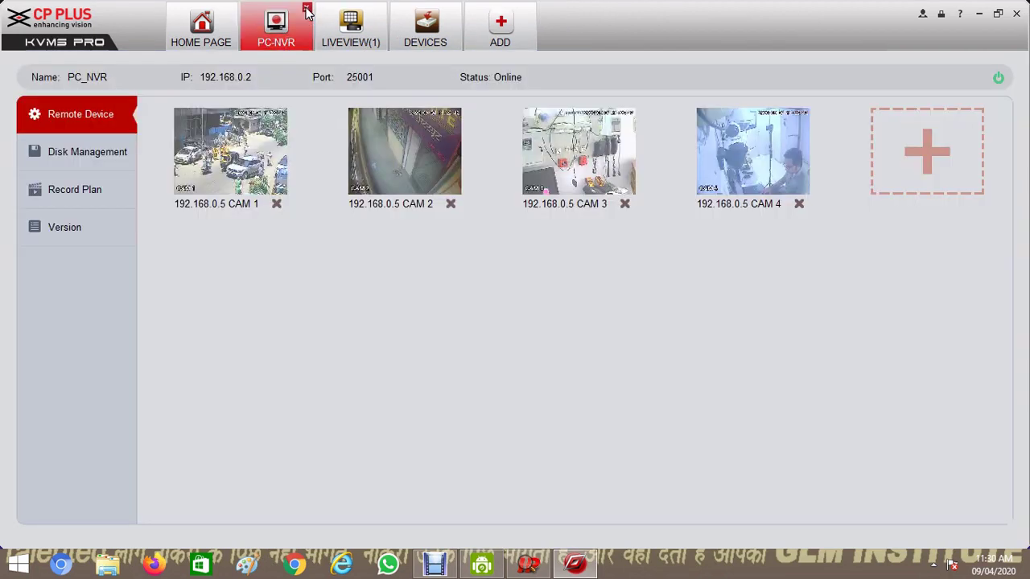
pyautogui.rightClick(488, 568)
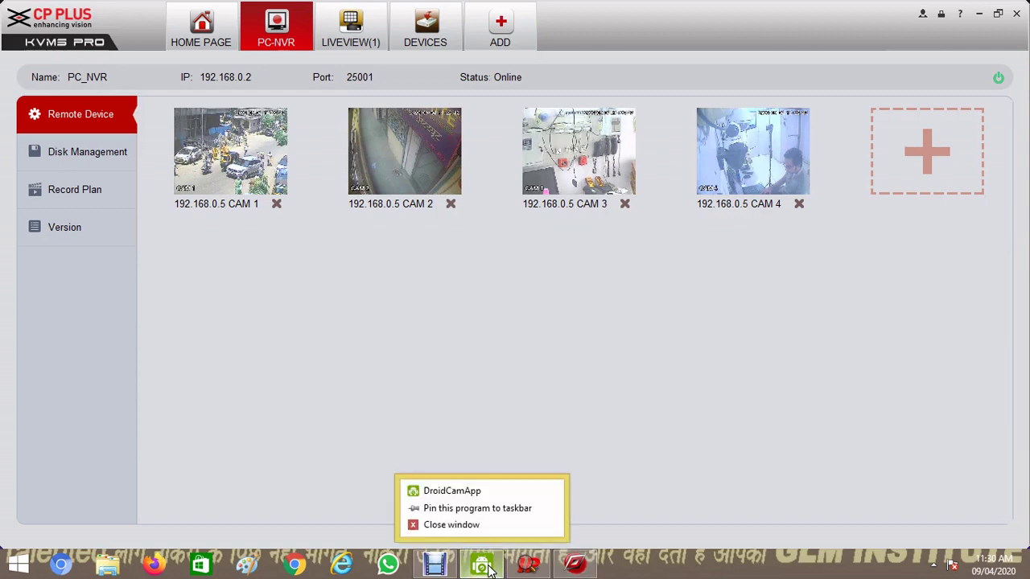
pyautogui.click(436, 528)
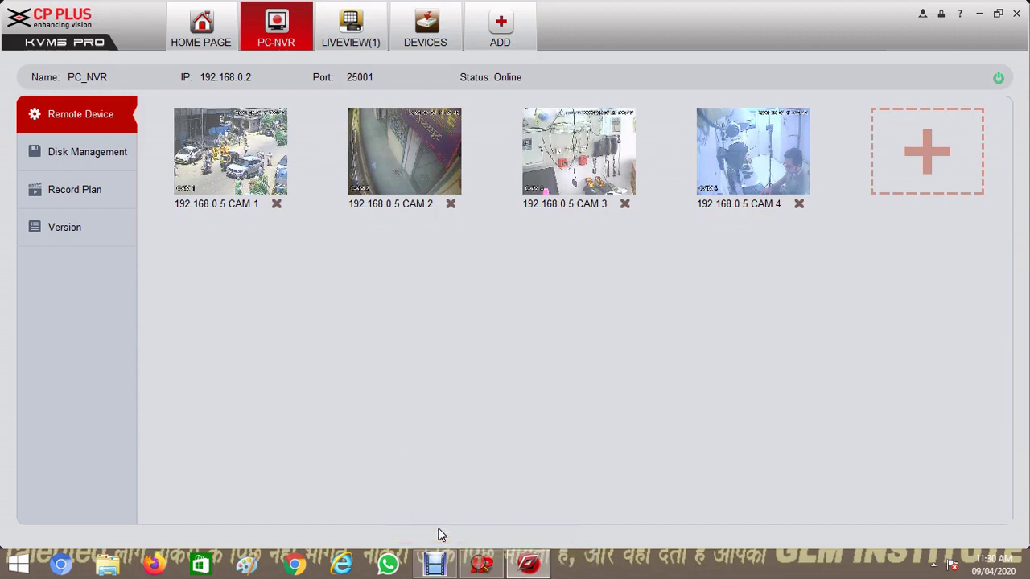
# Show the desktop, refresh it twice, and move the IP Finder taskbar entry
pyautogui.click(979, 14)
pyautogui.rightClick(668, 208)
pyautogui.click(699, 249)
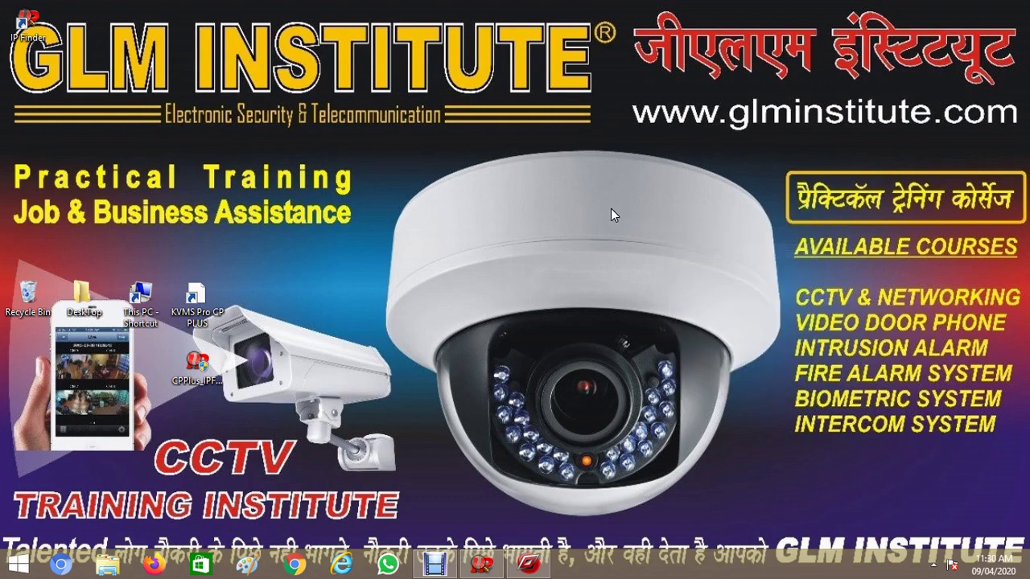
pyautogui.rightClick(546, 181)
pyautogui.click(586, 225)
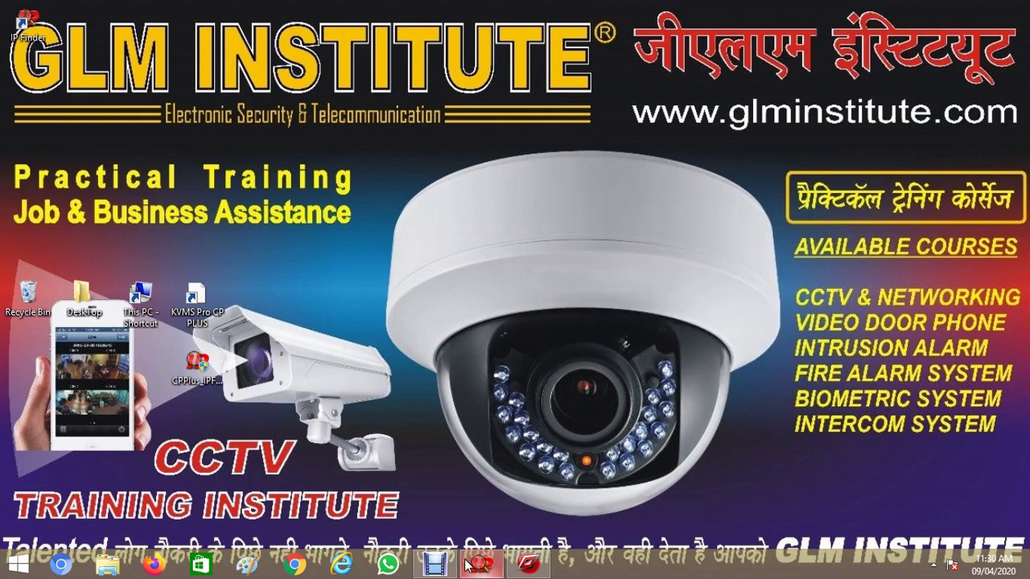
pyautogui.moveTo(469, 566); pyautogui.dragTo(438, 566)
# Restore KVMS Pro, go to the home page, and close the LIVEVIEW(1) and DEVICES tabs
pyautogui.click(544, 568)
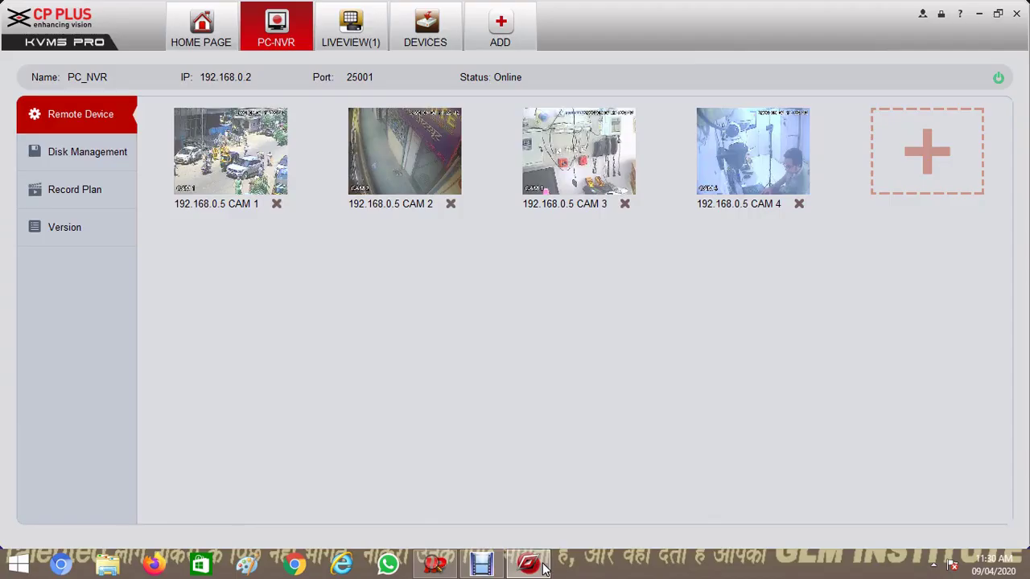
pyautogui.click(193, 41)
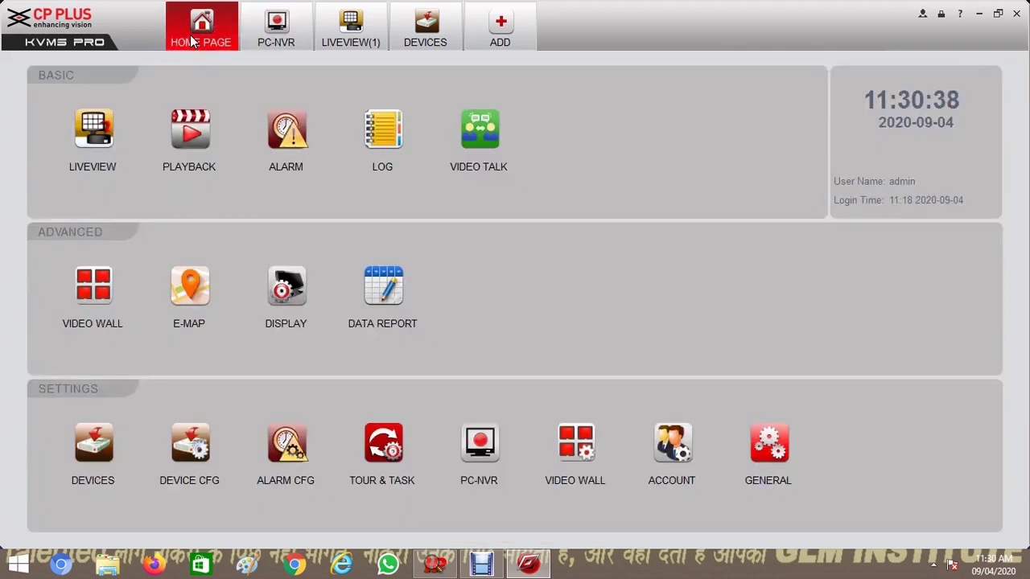
pyautogui.click(381, 9)
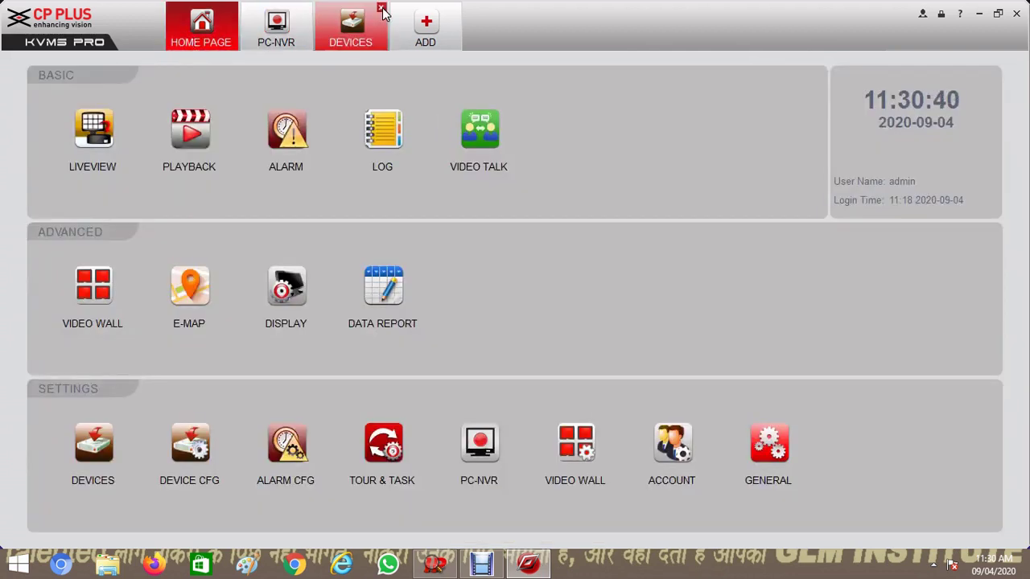
pyautogui.click(381, 8)
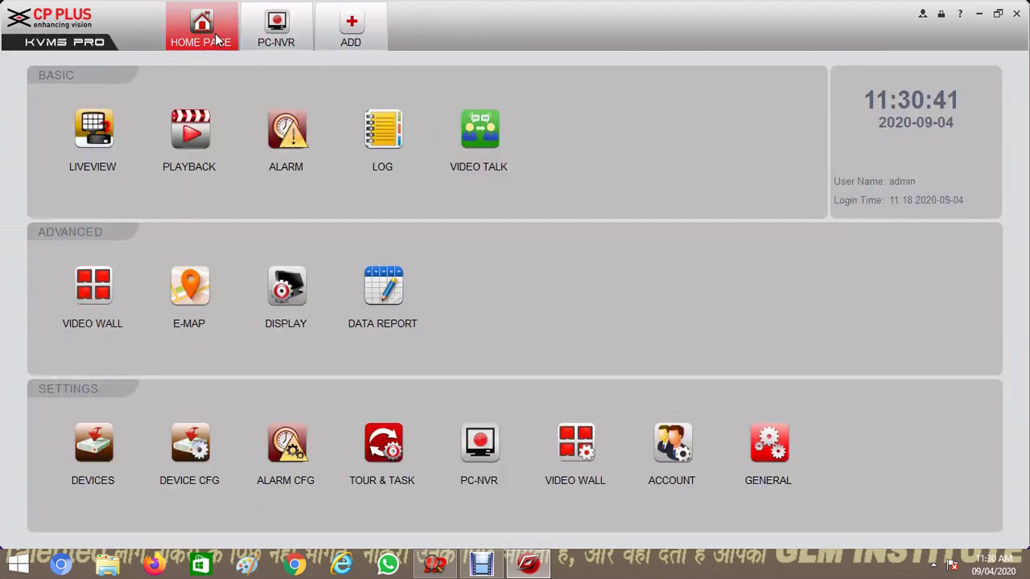
# In the Playback module, expand the server and check Channel1 through Channel4
pyautogui.click(191, 136)
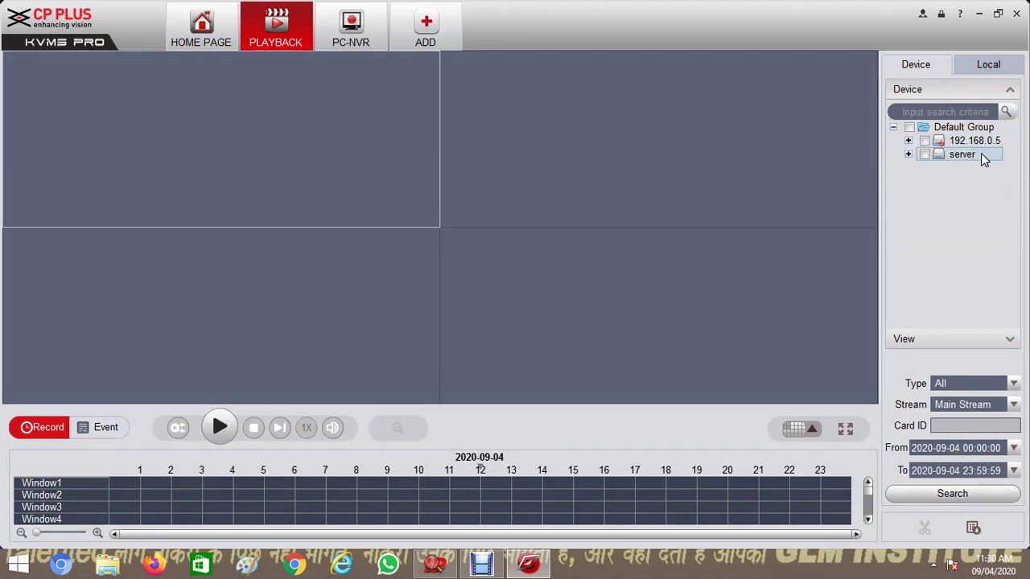
pyautogui.click(909, 153)
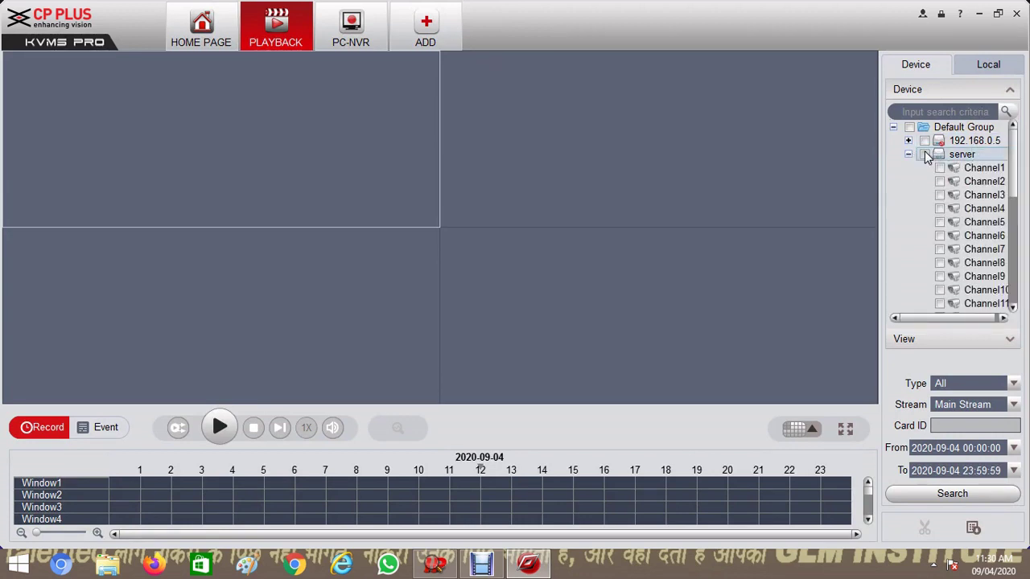
pyautogui.click(940, 167)
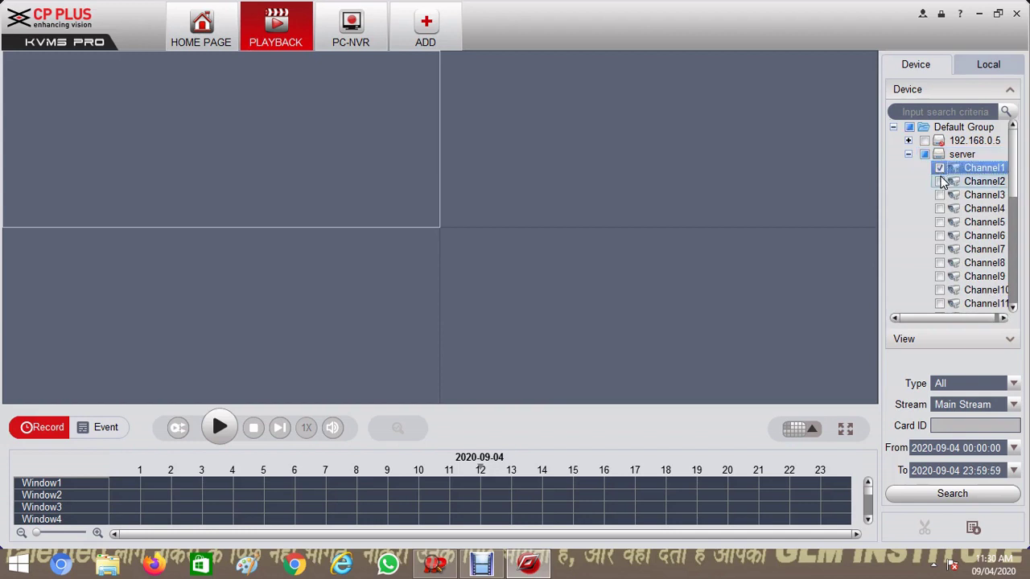
pyautogui.click(939, 181)
pyautogui.click(941, 195)
pyautogui.click(940, 208)
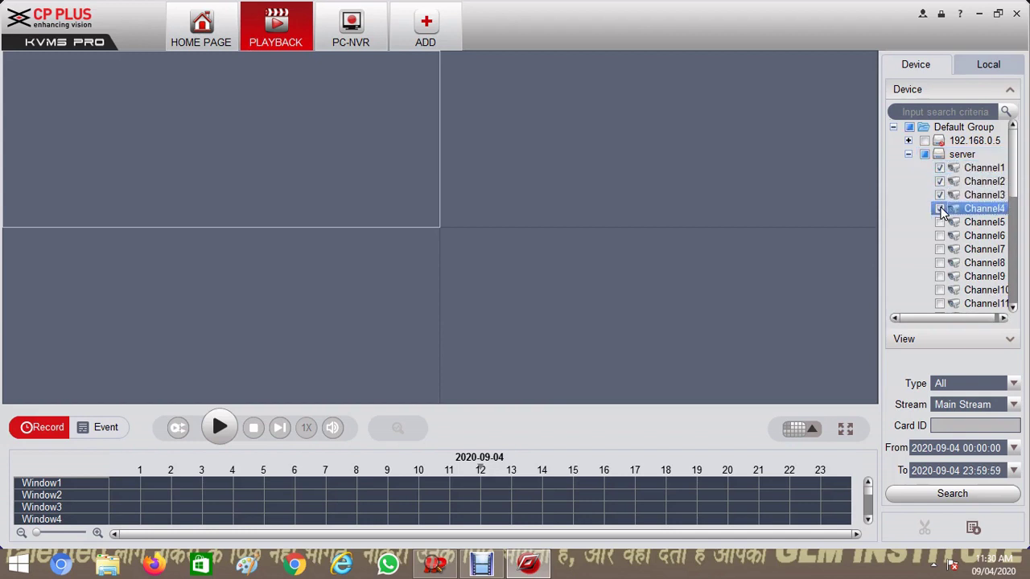
pyautogui.click(966, 465)
pyautogui.click(1014, 449)
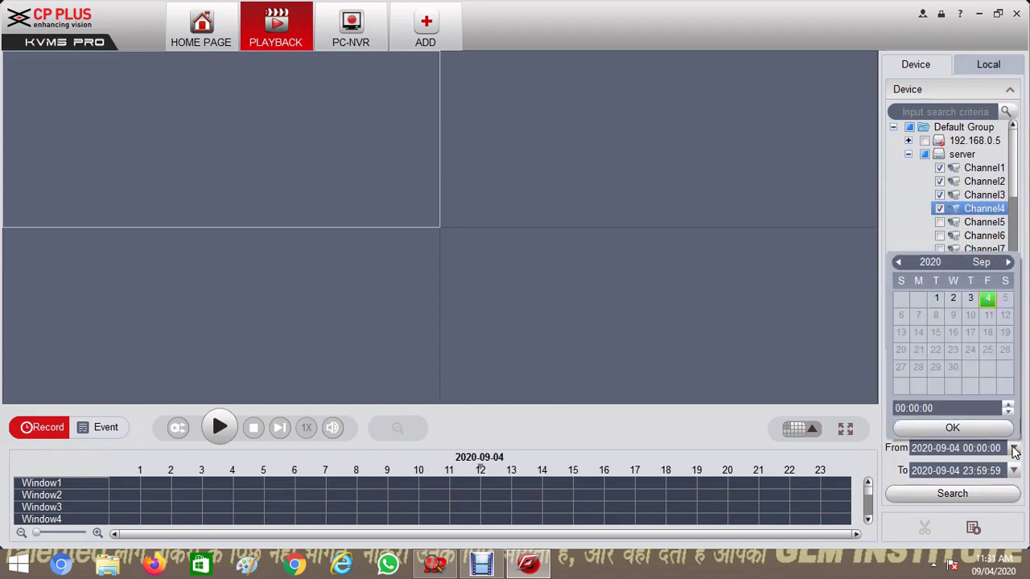
pyautogui.click(998, 429)
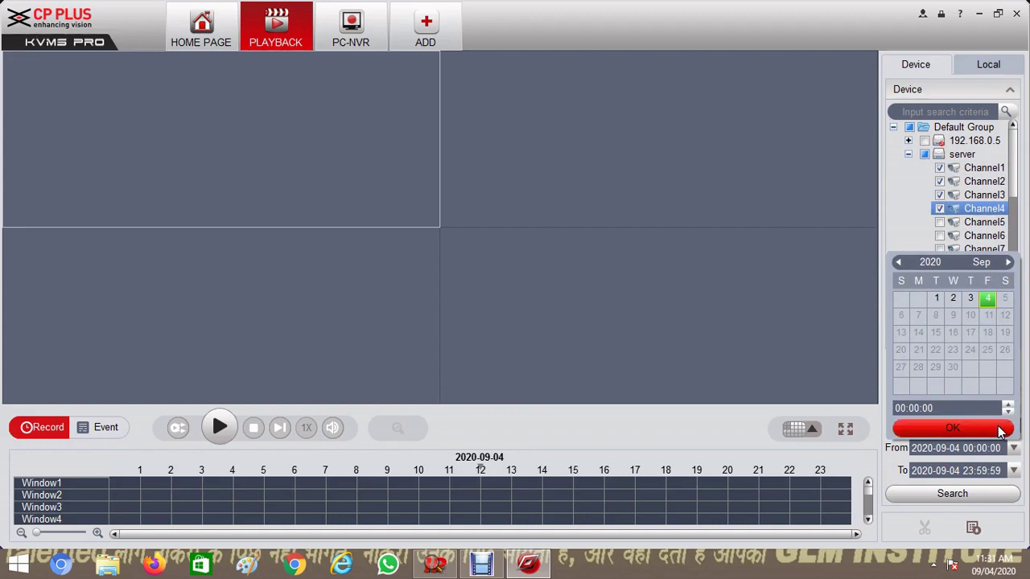
pyautogui.click(988, 496)
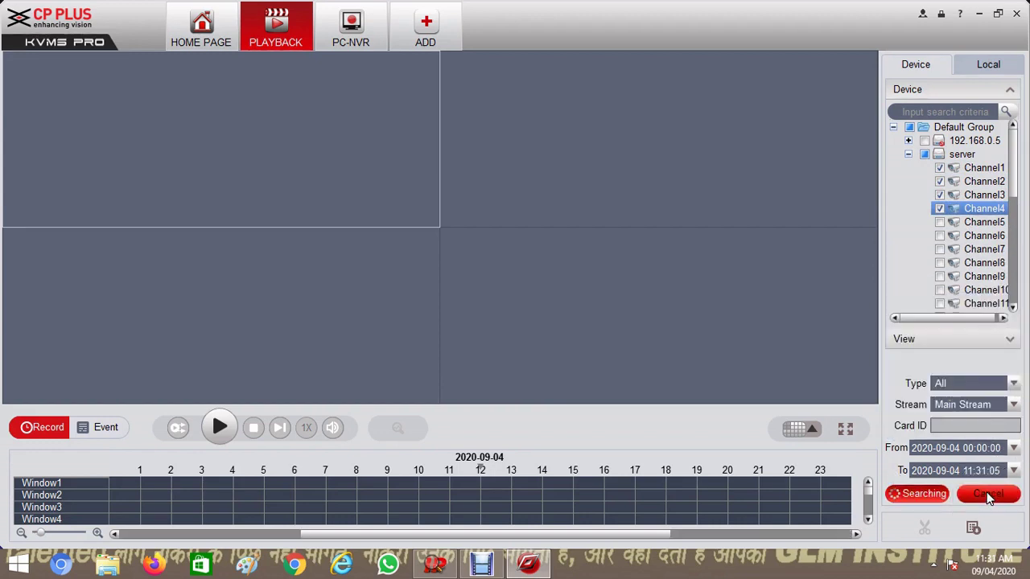
# Scroll the playback timeline later until the recordings just after 11:00 appear
pyautogui.click(855, 534)
pyautogui.click(855, 533)
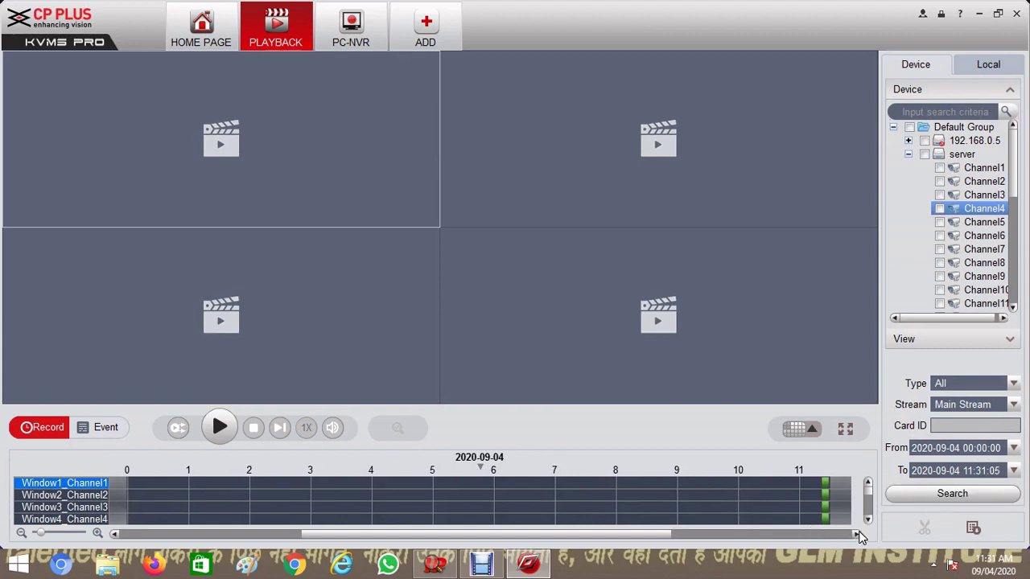
pyautogui.click(856, 533)
pyautogui.click(855, 533)
pyautogui.click(856, 533)
pyautogui.click(855, 533)
pyautogui.click(855, 534)
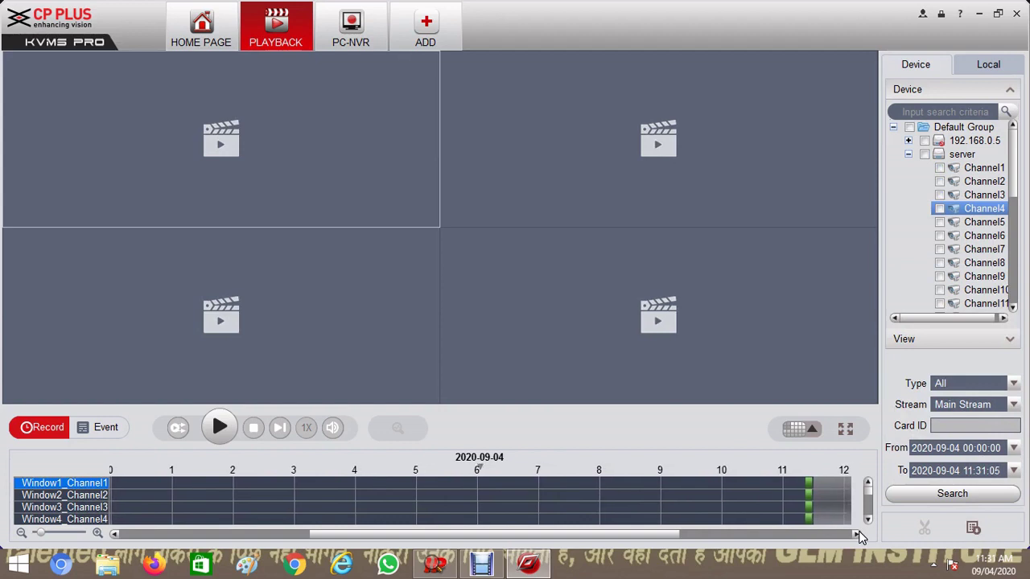
pyautogui.click(856, 533)
pyautogui.click(855, 533)
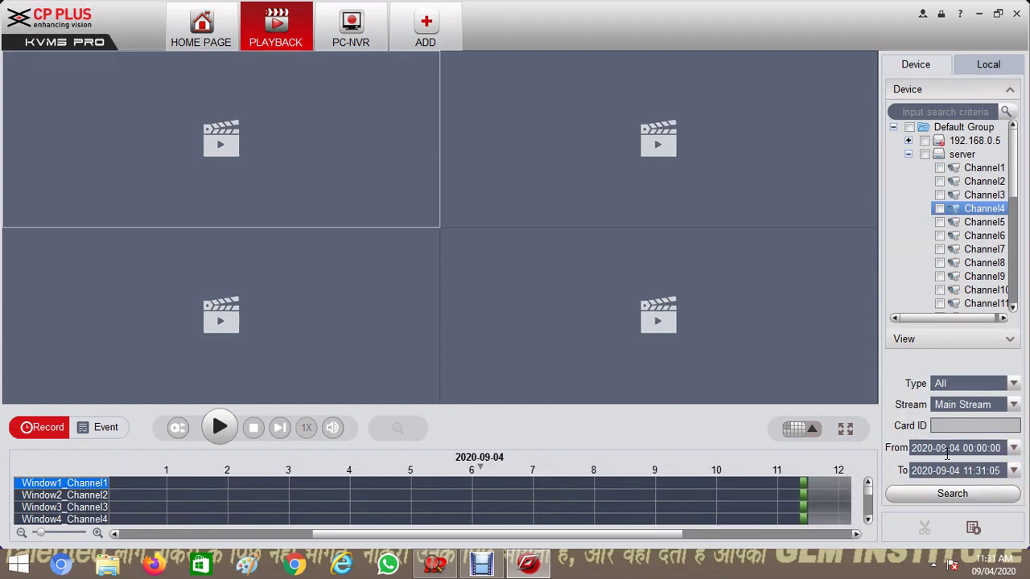
# Start cameras 1–4 playing from about 11:25 in their four windows
pyautogui.click(804, 486)
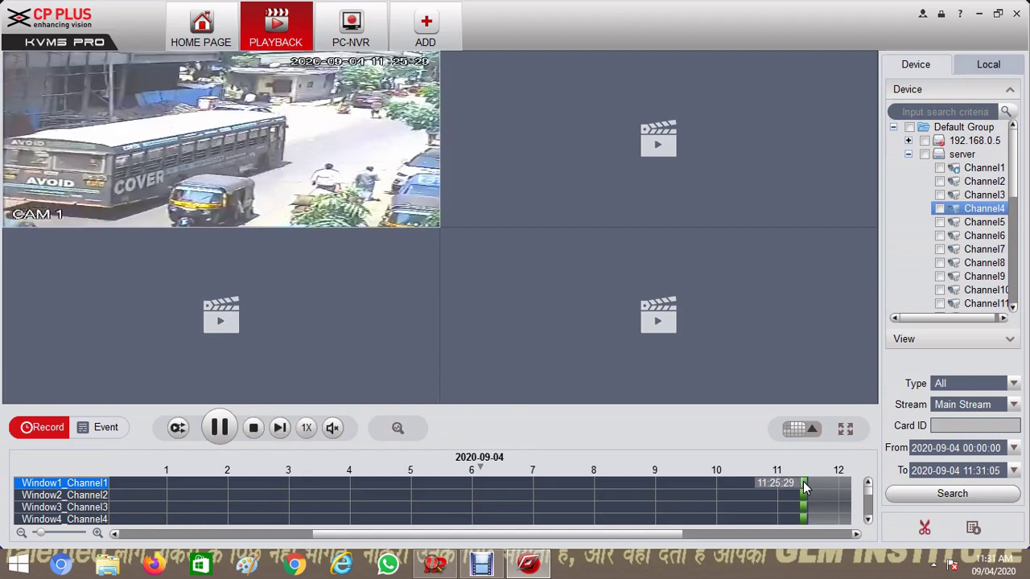
pyautogui.click(566, 194)
pyautogui.click(805, 500)
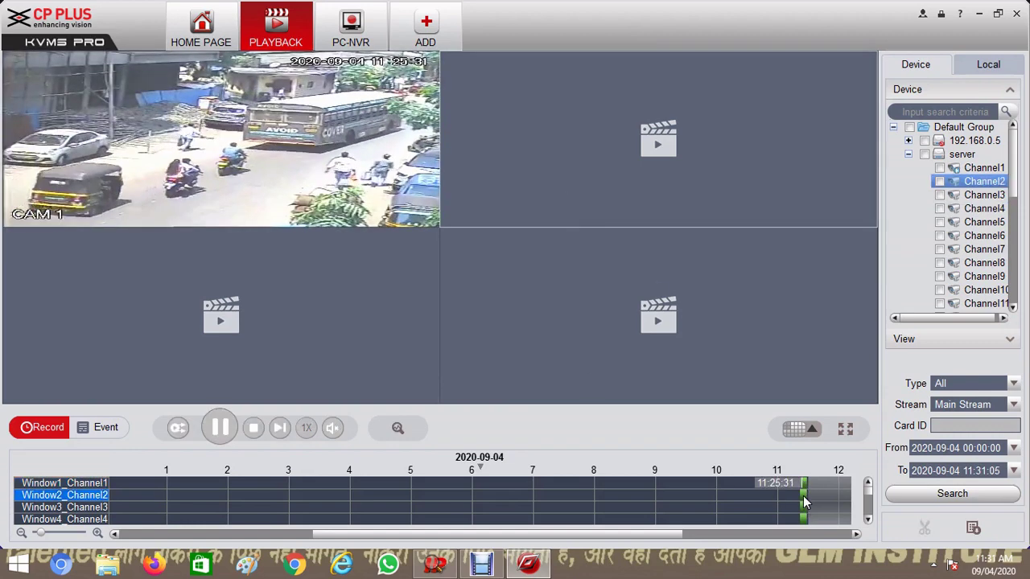
pyautogui.click(324, 283)
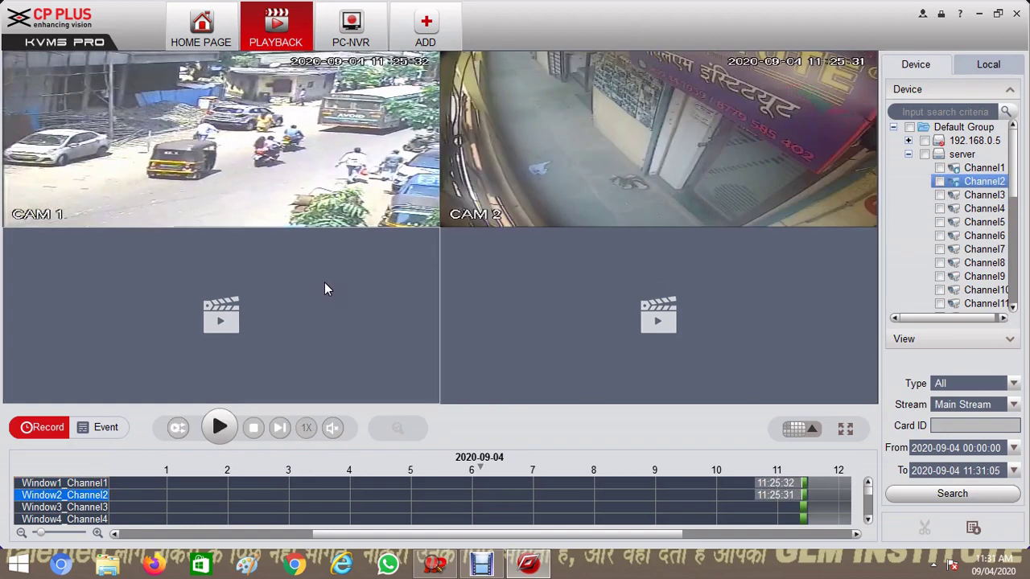
pyautogui.click(804, 506)
pyautogui.click(803, 520)
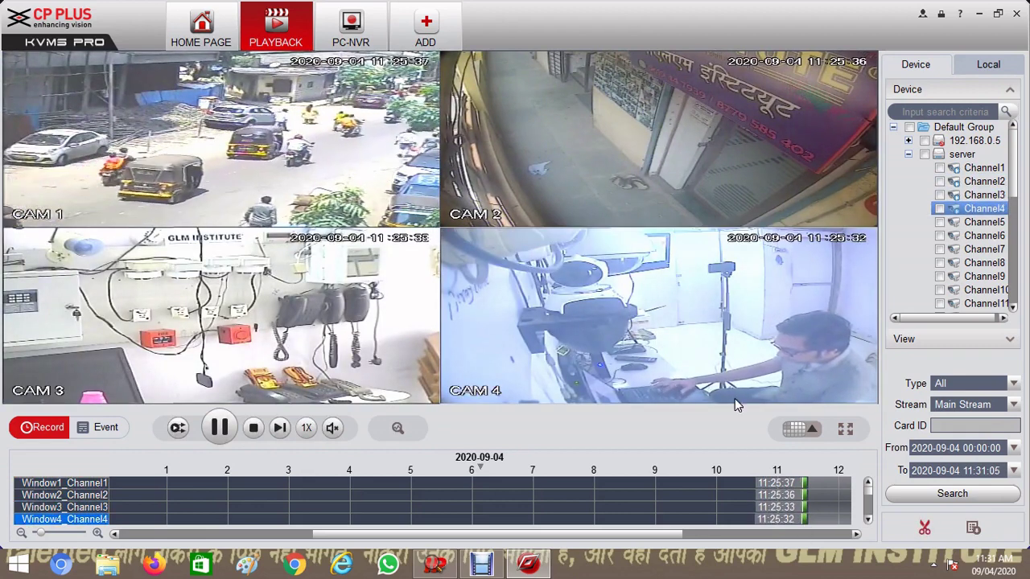
# Scroll the timeline later, past hour 11, until hour 13 is visible
pyautogui.click(855, 536)
pyautogui.click(856, 536)
pyautogui.click(856, 537)
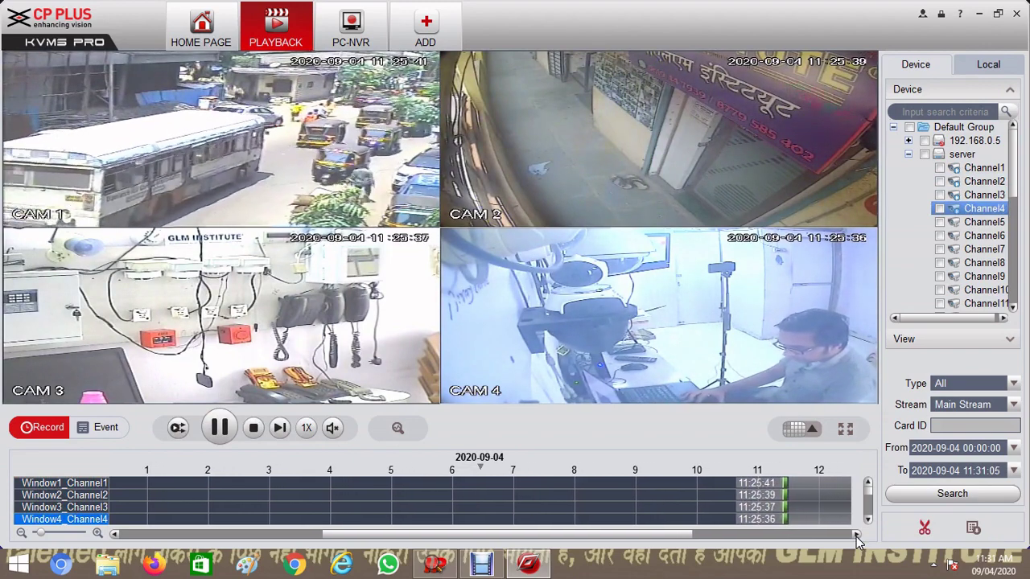
pyautogui.click(856, 537)
pyautogui.click(856, 536)
pyautogui.click(855, 536)
pyautogui.click(856, 537)
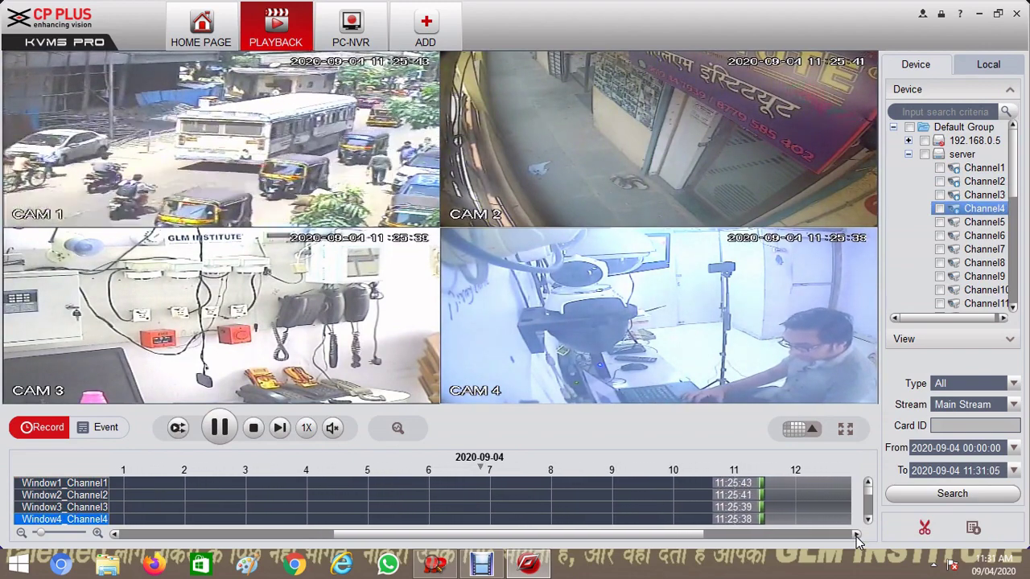
pyautogui.click(856, 537)
pyautogui.click(856, 537)
pyautogui.click(856, 536)
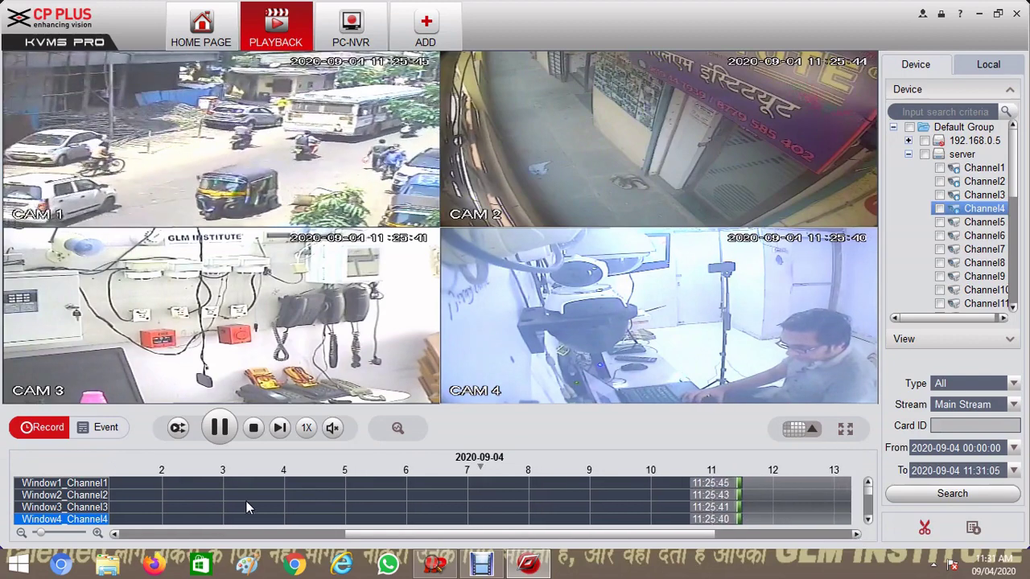
# Adjust the timeline zoom, first out slightly and then back in
pyautogui.click(42, 535)
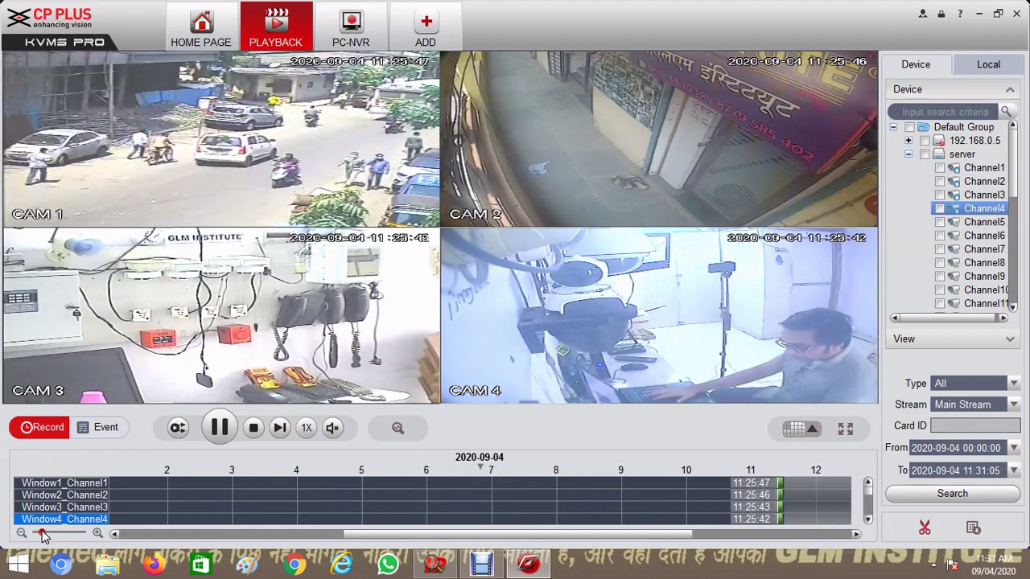
pyautogui.click(42, 535)
pyautogui.click(214, 535)
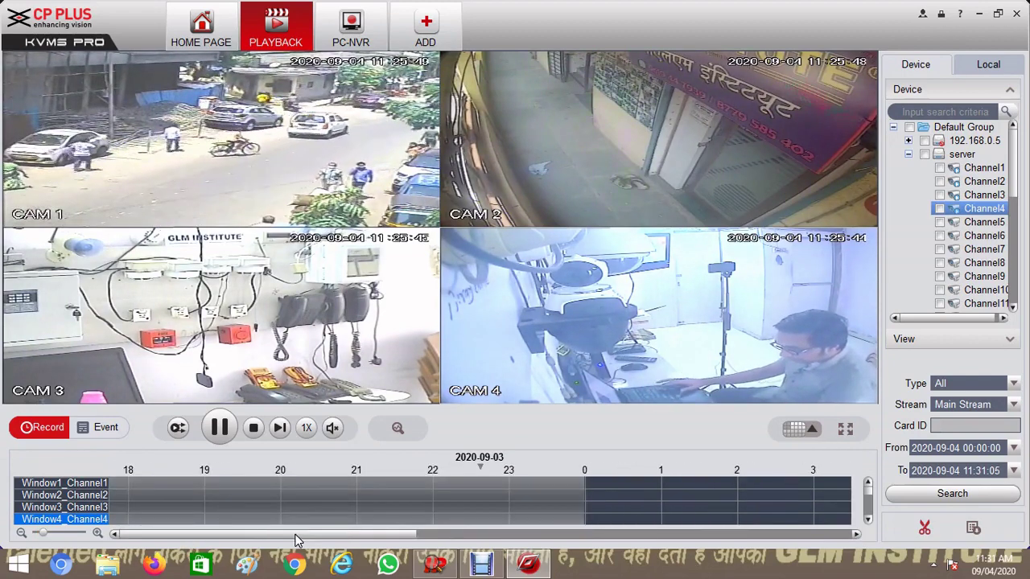
# Zoom the timeline to half-hour steps and scroll it to the 11:00–13:30 range
pyautogui.moveTo(297, 536); pyautogui.dragTo(734, 539)
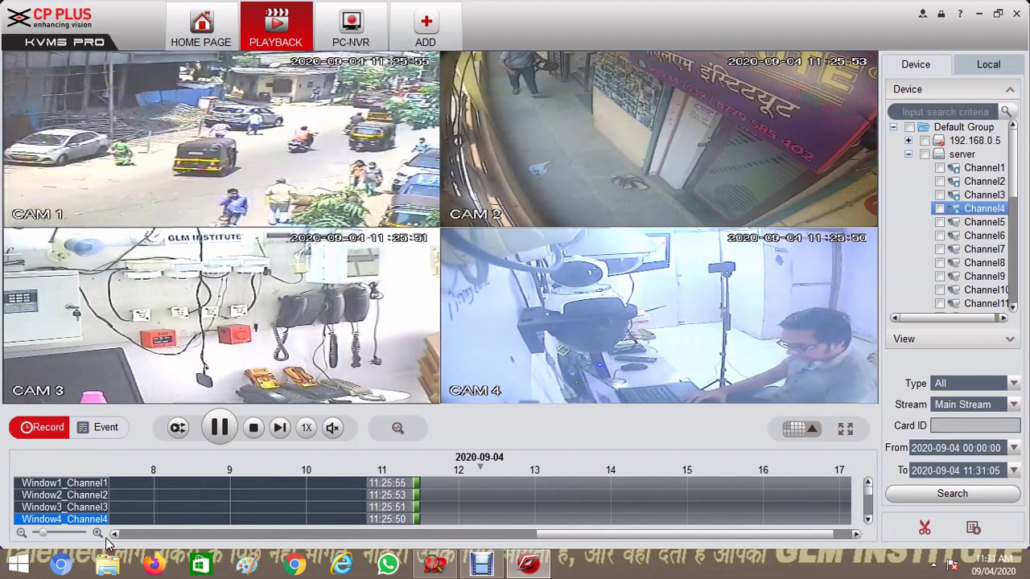
pyautogui.moveTo(44, 539); pyautogui.dragTo(56, 541)
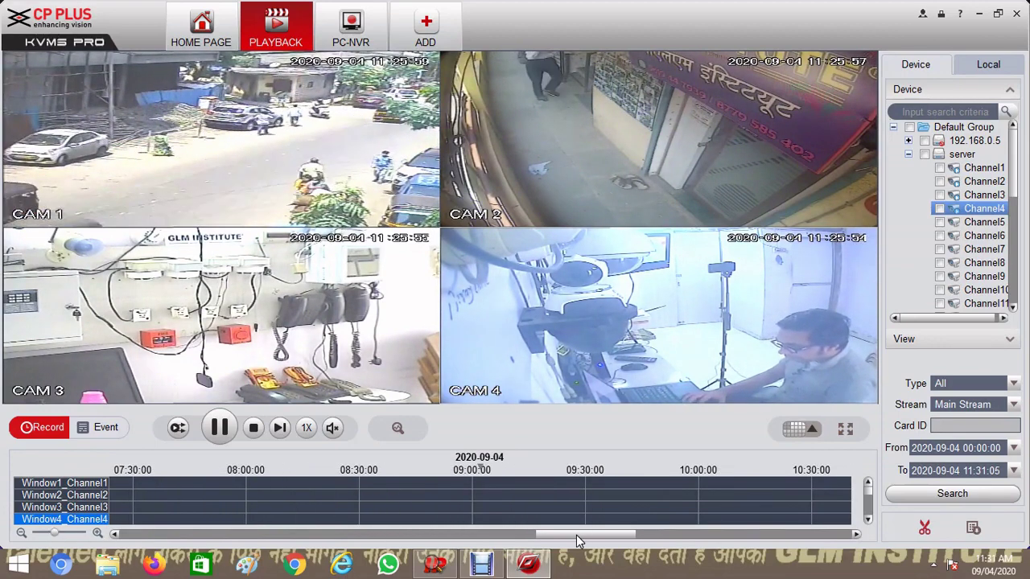
pyautogui.moveTo(576, 535); pyautogui.dragTo(671, 536)
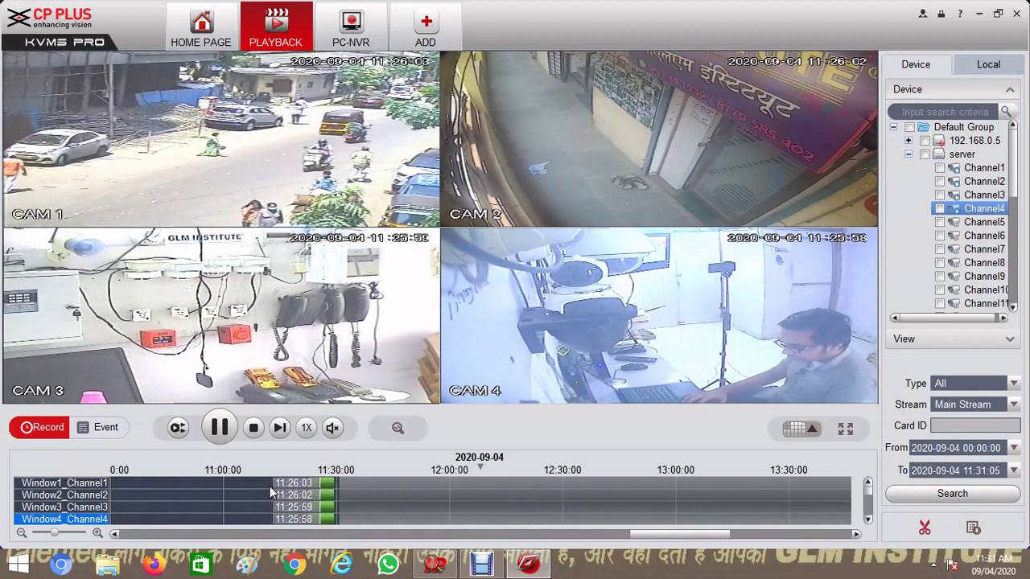
# Scrub camera 4's track from 11:28:30 back to about 11:23:22
pyautogui.click(331, 520)
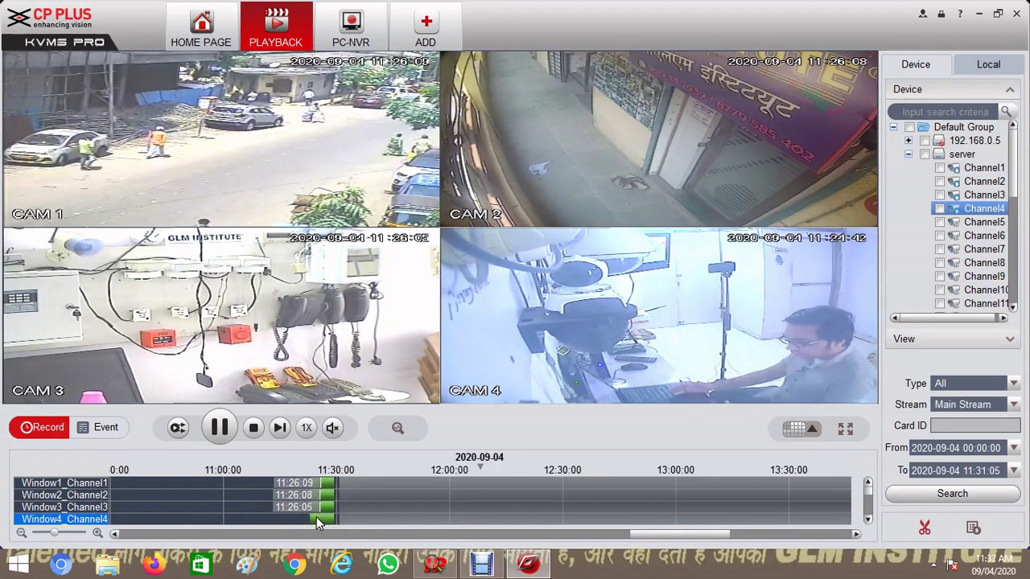
pyautogui.click(315, 519)
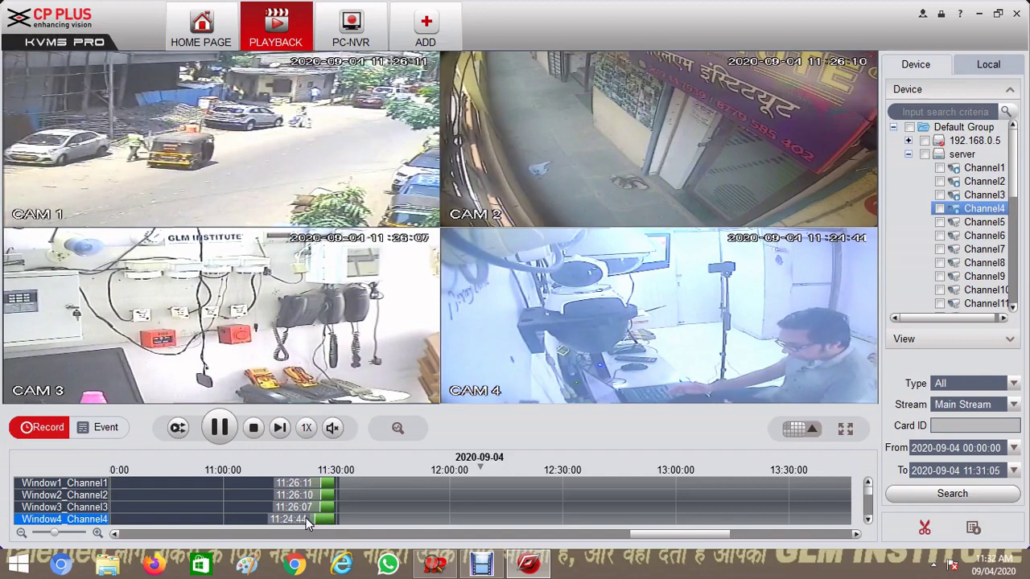
pyautogui.click(310, 519)
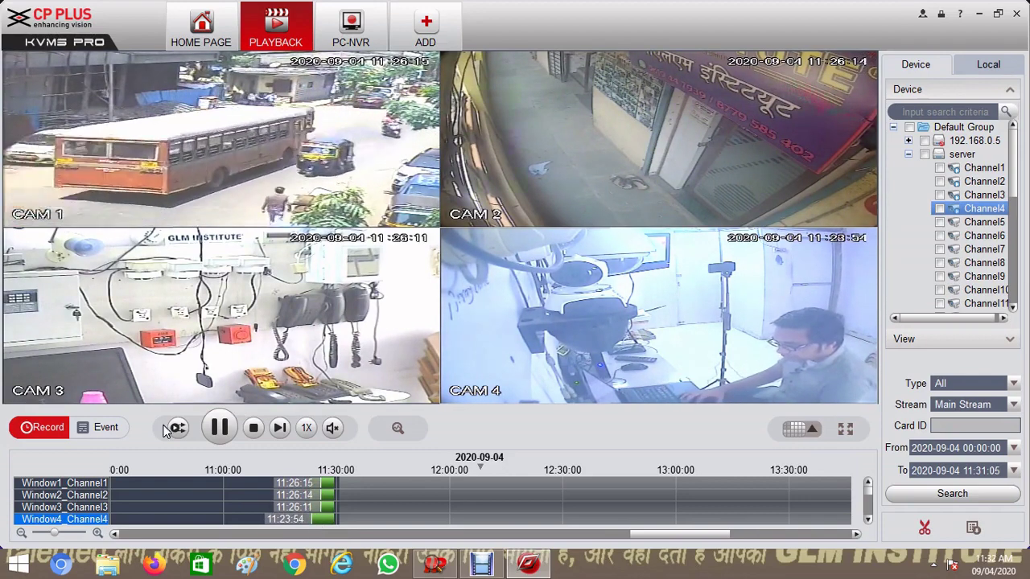
# Turn on synchronized playback and seek all four cameras to about 11:25:54
pyautogui.click(177, 428)
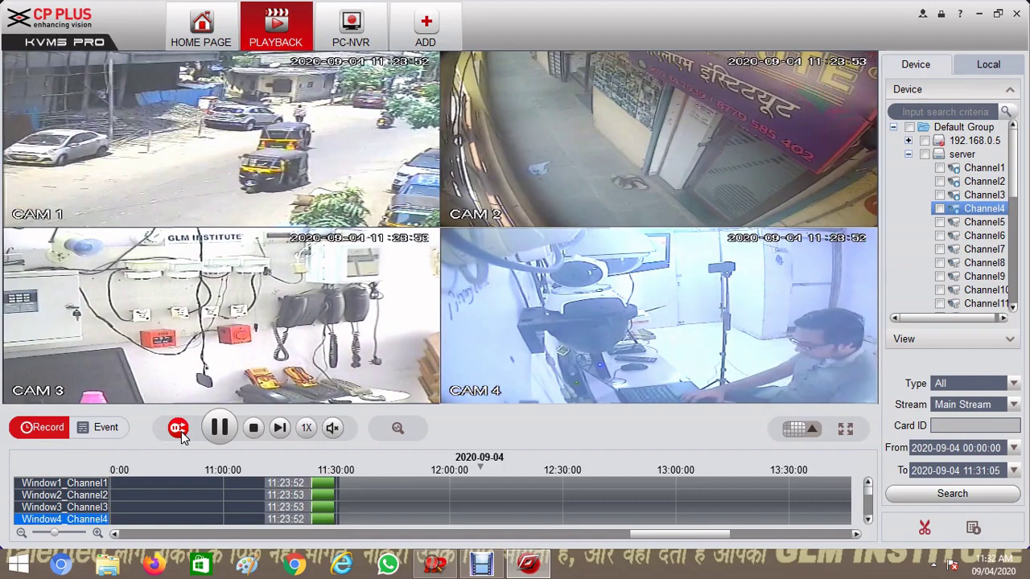
pyautogui.click(320, 488)
pyautogui.click(321, 487)
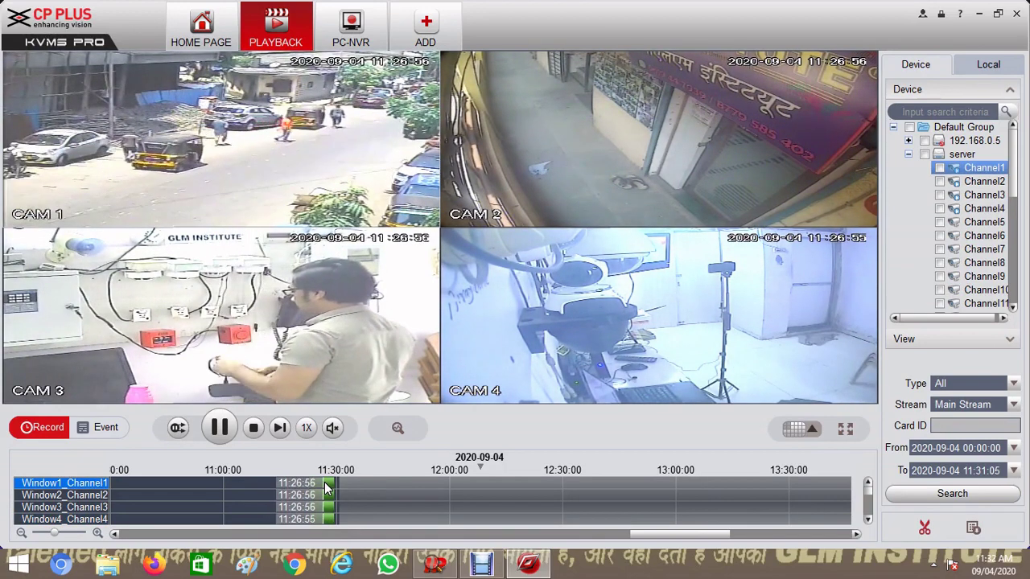
pyautogui.click(322, 488)
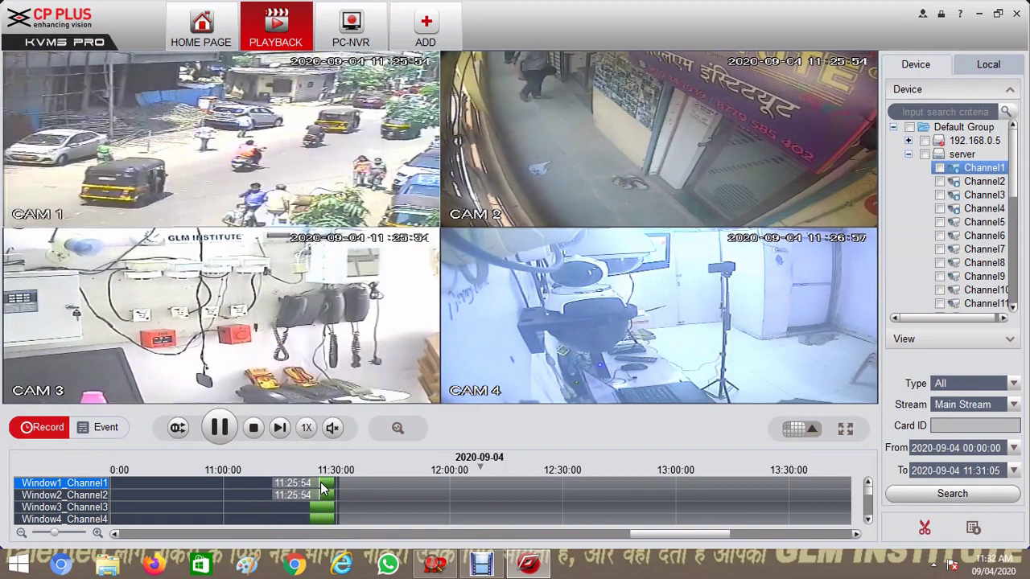
pyautogui.click(321, 488)
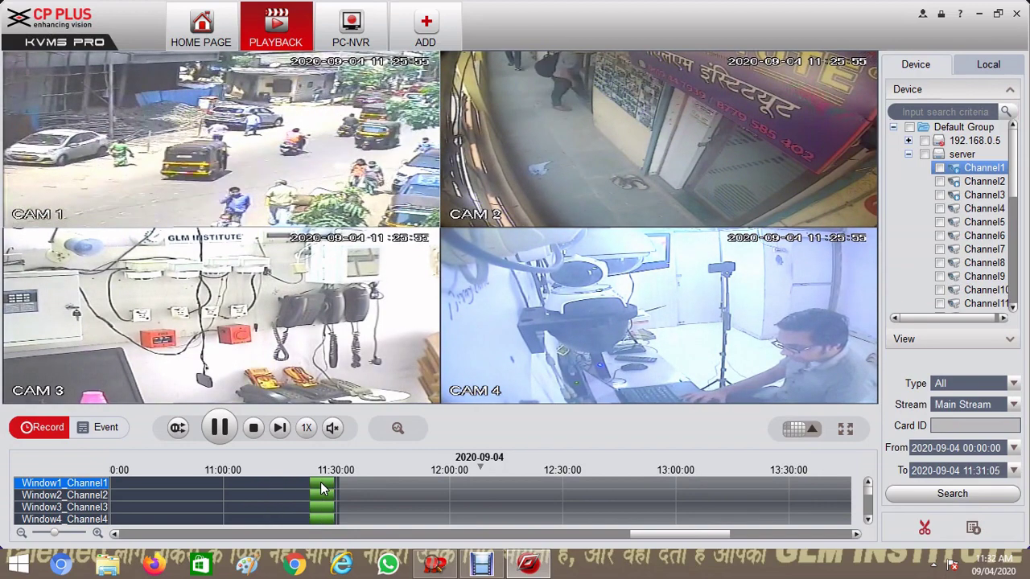